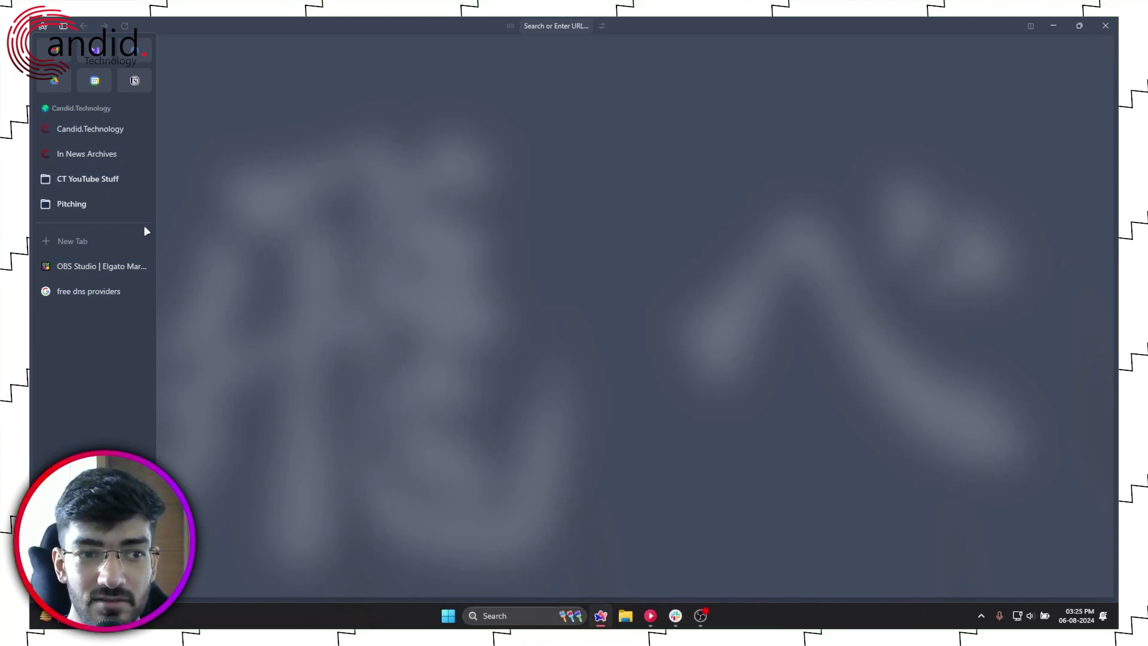
Close the OBS Studio and free dns providers tabs in the Candid.Technology space
{"action": "left_click", "coordinate": [141, 266]}
{"action": "left_click", "coordinate": [141, 263]}
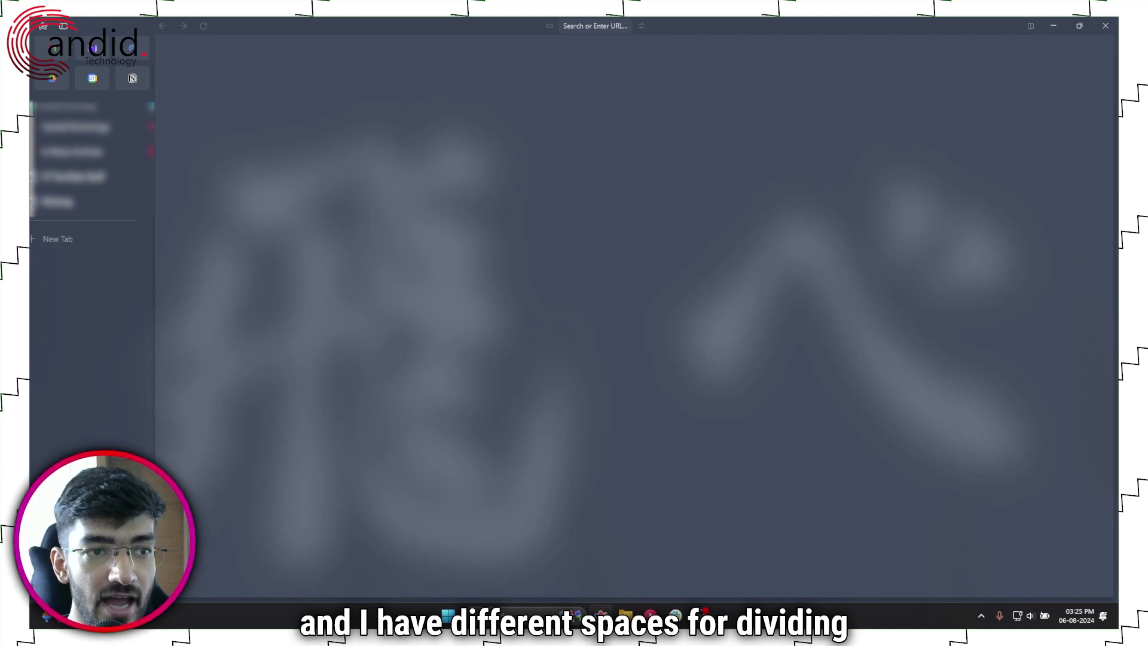
Look through the three spaces one by one, including The Everyday Internet, using their space switchers
{"action": "left_click", "coordinate": [96, 585]}
{"action": "left_click", "coordinate": [107, 585]}
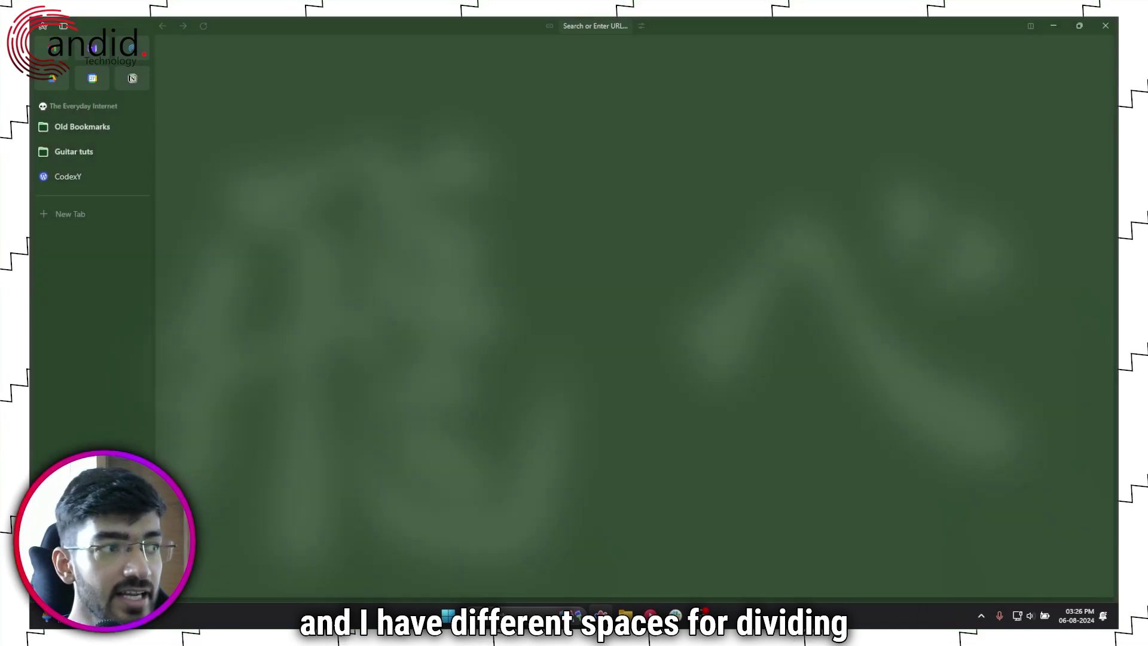
{"action": "left_click", "coordinate": [81, 585]}
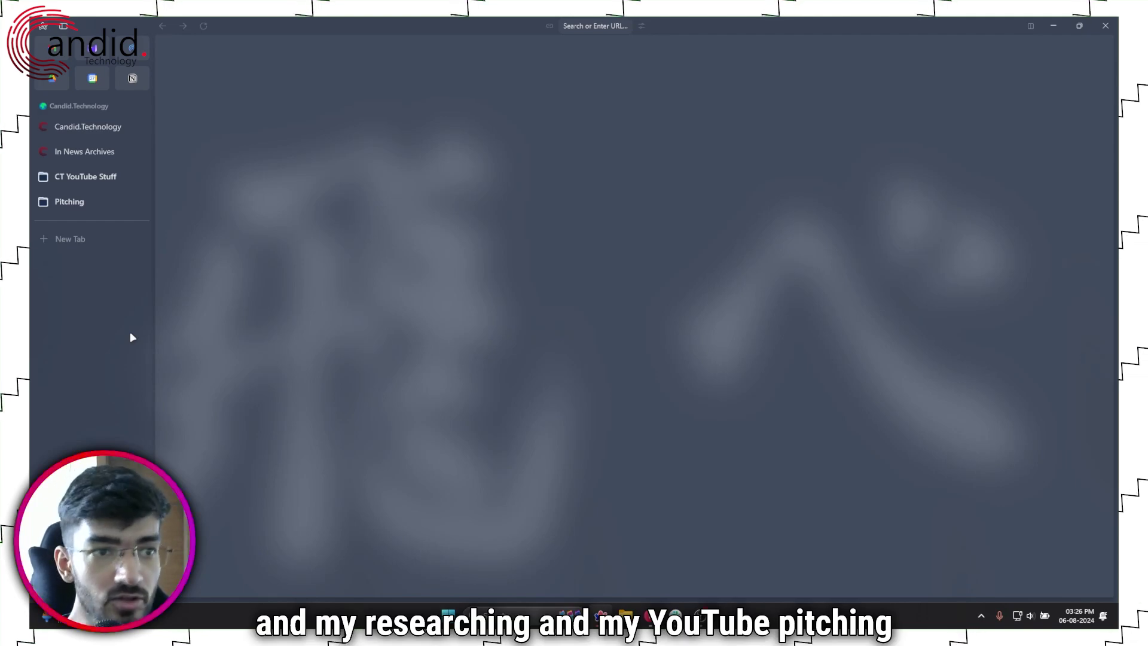
{"action": "left_click", "coordinate": [97, 585]}
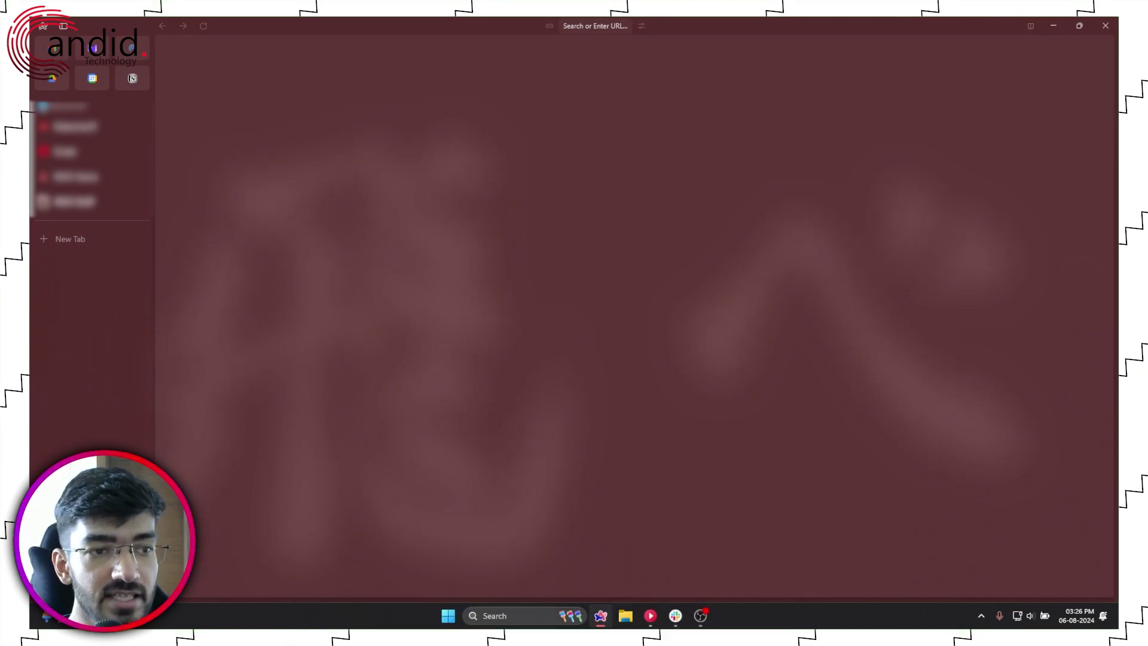
{"action": "left_click", "coordinate": [110, 585]}
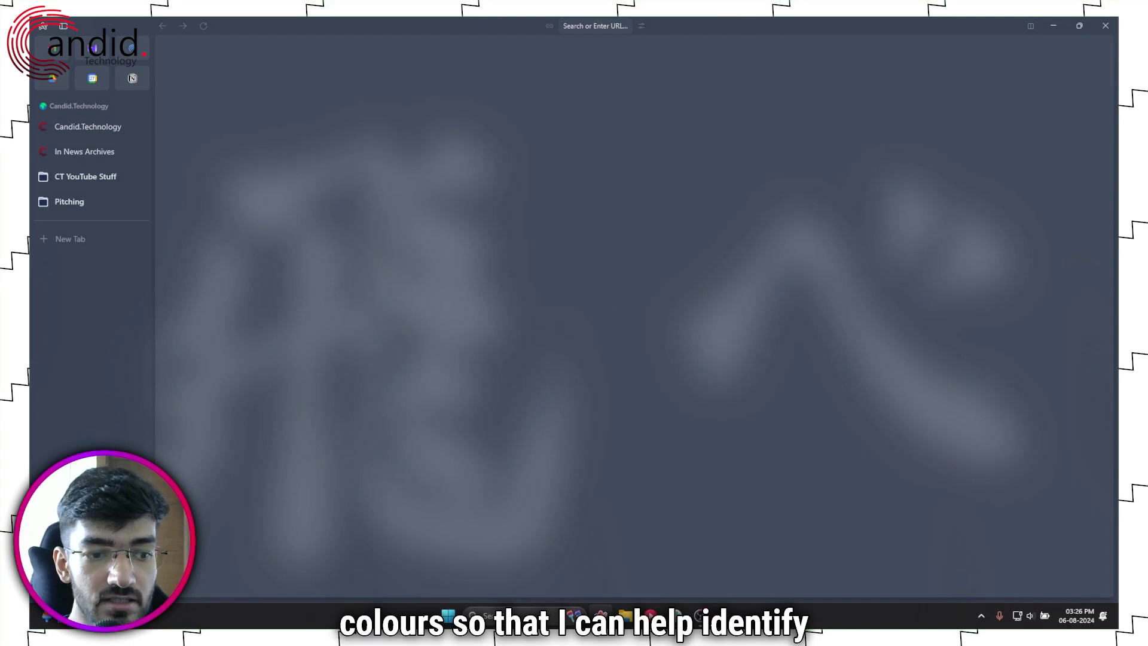
Jump directly to the first, second and third spaces by number, ending in the Candid.Technology space
{"action": "key", "text": "ctrl+alt+Left"}
{"action": "key", "text": "alt+1"}
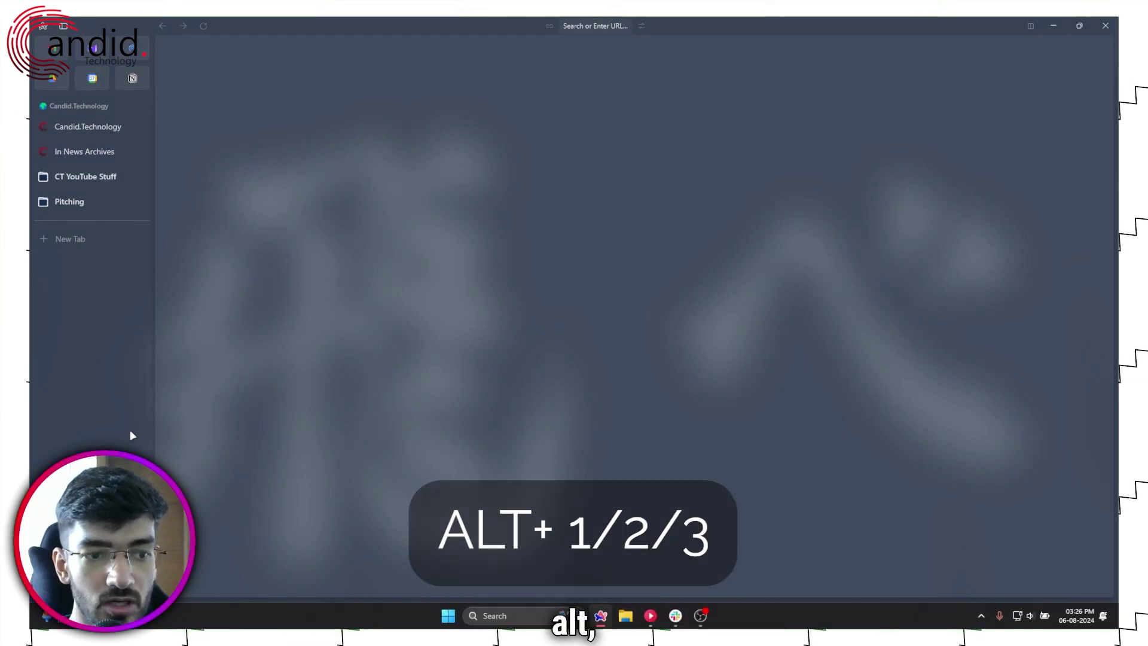
{"action": "key", "text": "alt+2"}
{"action": "key", "text": "alt+3"}
{"action": "key", "text": "alt+1"}
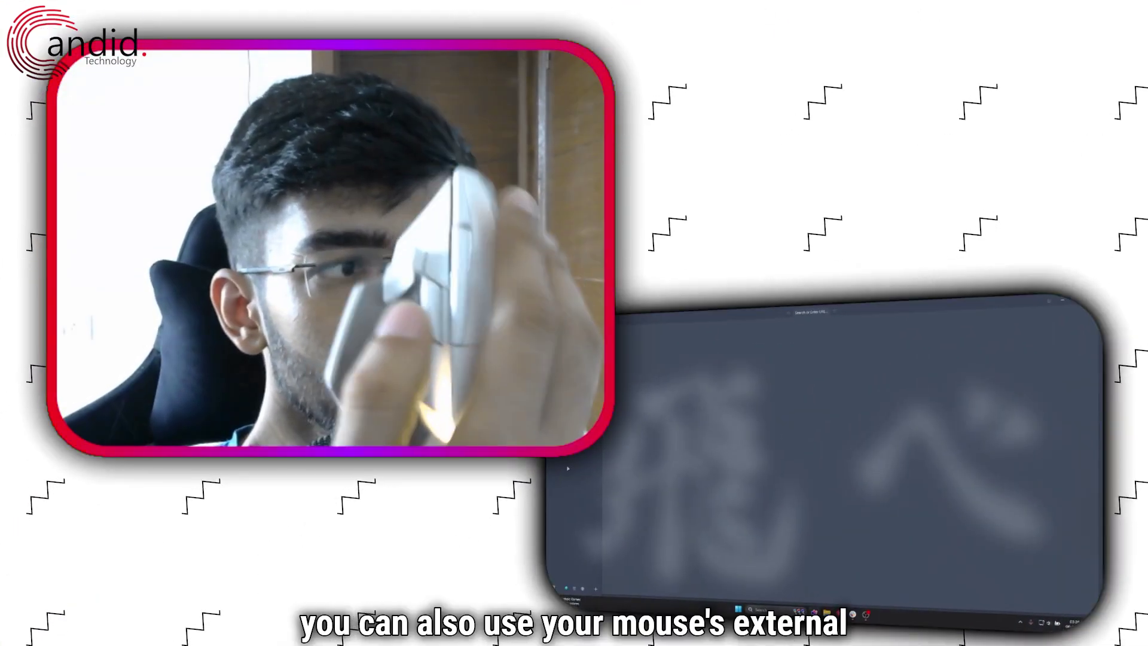
Move back and forth between neighbouring spaces, finishing in the Candid.Technology space
{"action": "key", "text": "ctrl+alt+Right"}
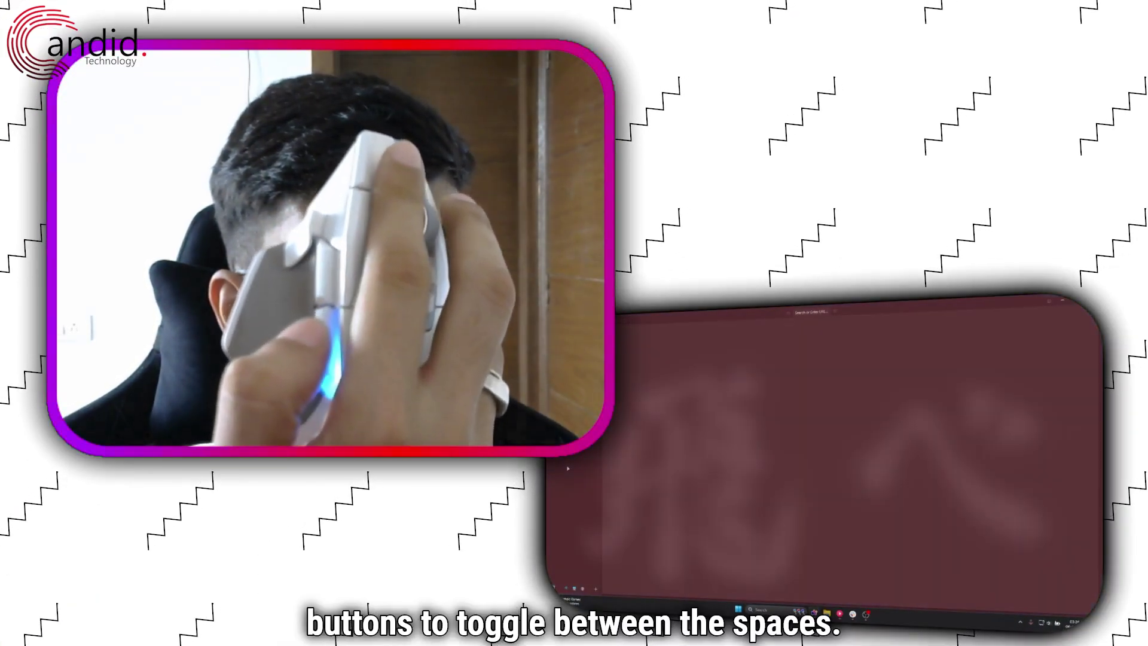
{"action": "key", "text": "ctrl+alt+Left"}
{"action": "key", "text": "ctrl+alt+Right"}
{"action": "key", "text": "ctrl+alt+Right"}
{"action": "key", "text": "ctrl+alt+Left"}
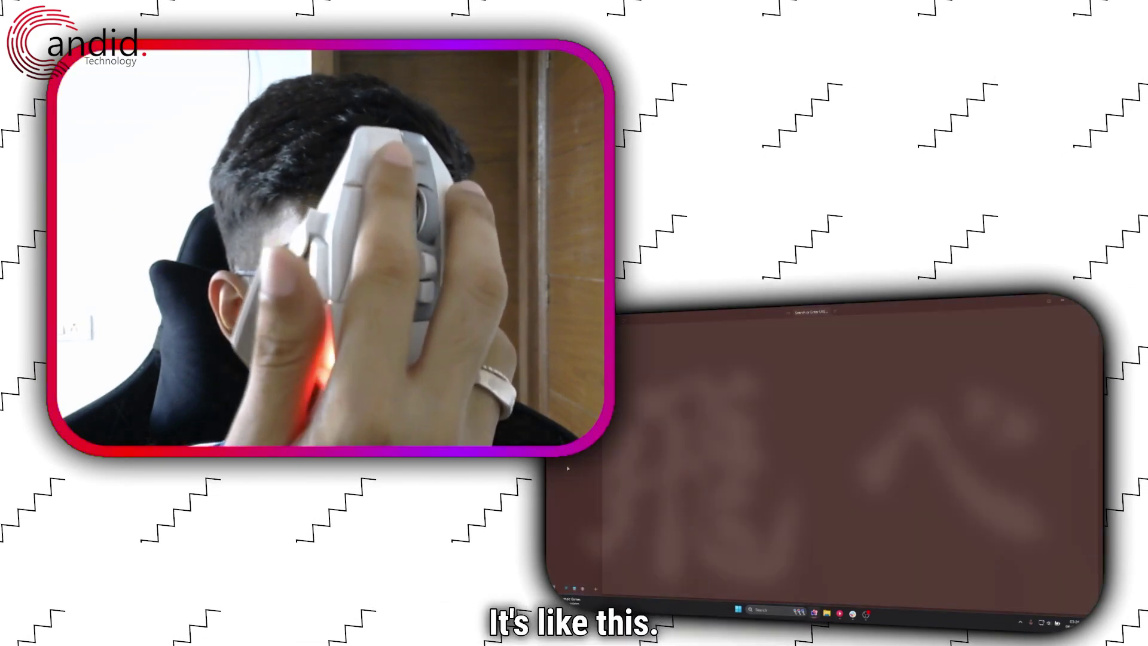
{"action": "key", "text": "ctrl+alt+Left"}
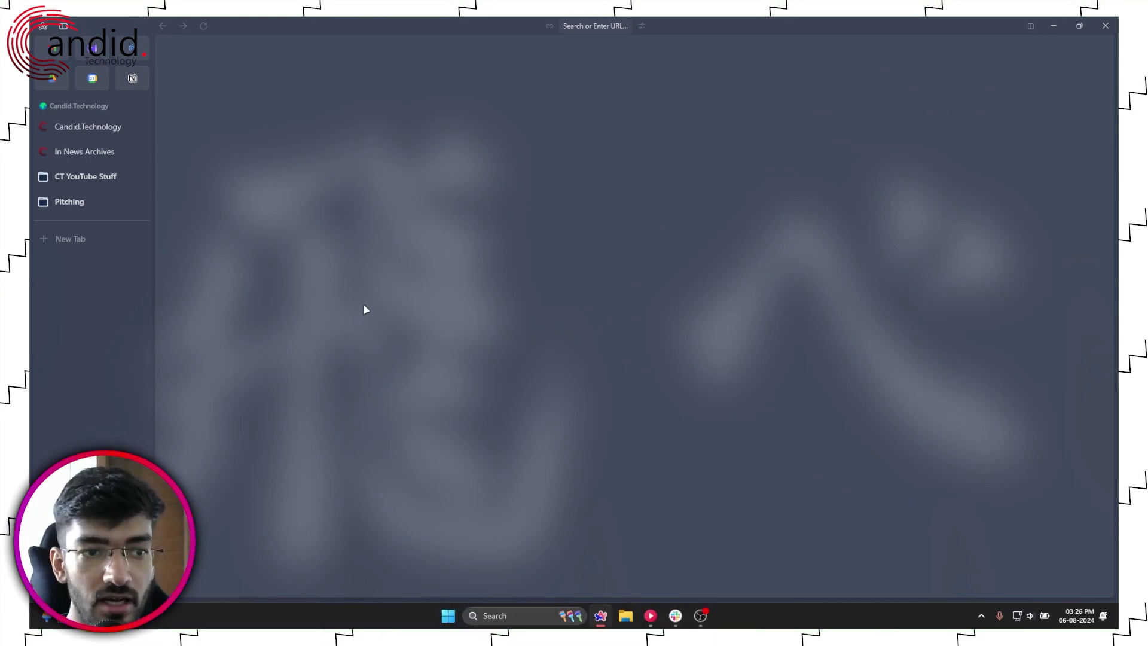
Hide the sidebar and open the candid.technology front page in a new tab
{"action": "key", "text": "ctrl+s"}
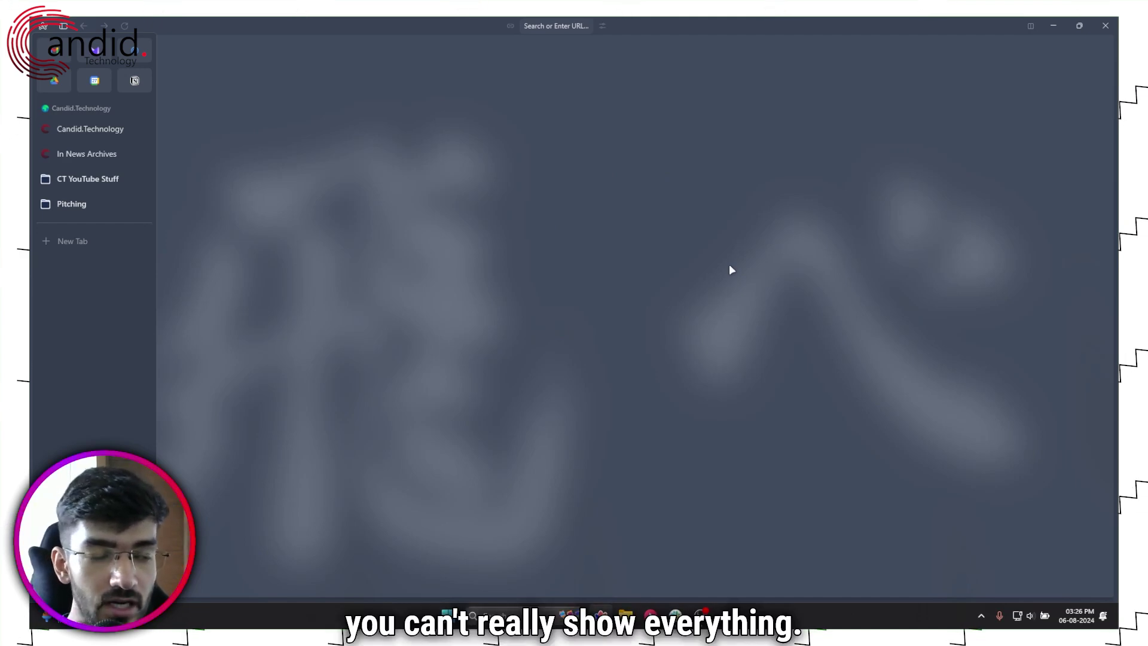
{"action": "key", "text": "ctrl+t"}
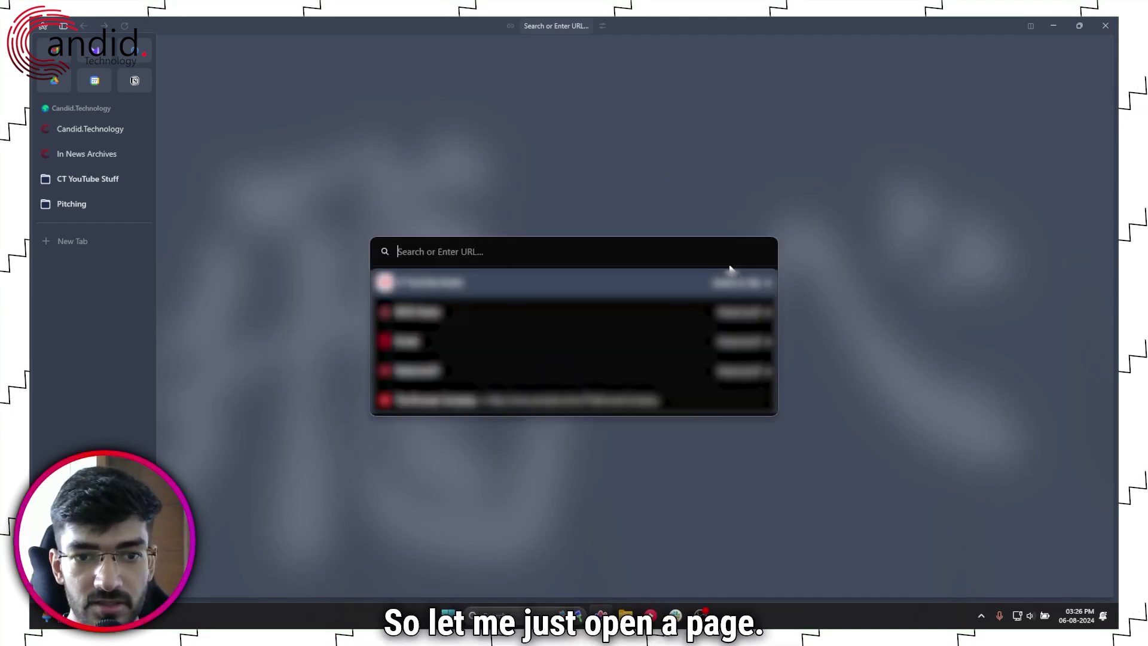
{"action": "type", "text": "cand"}
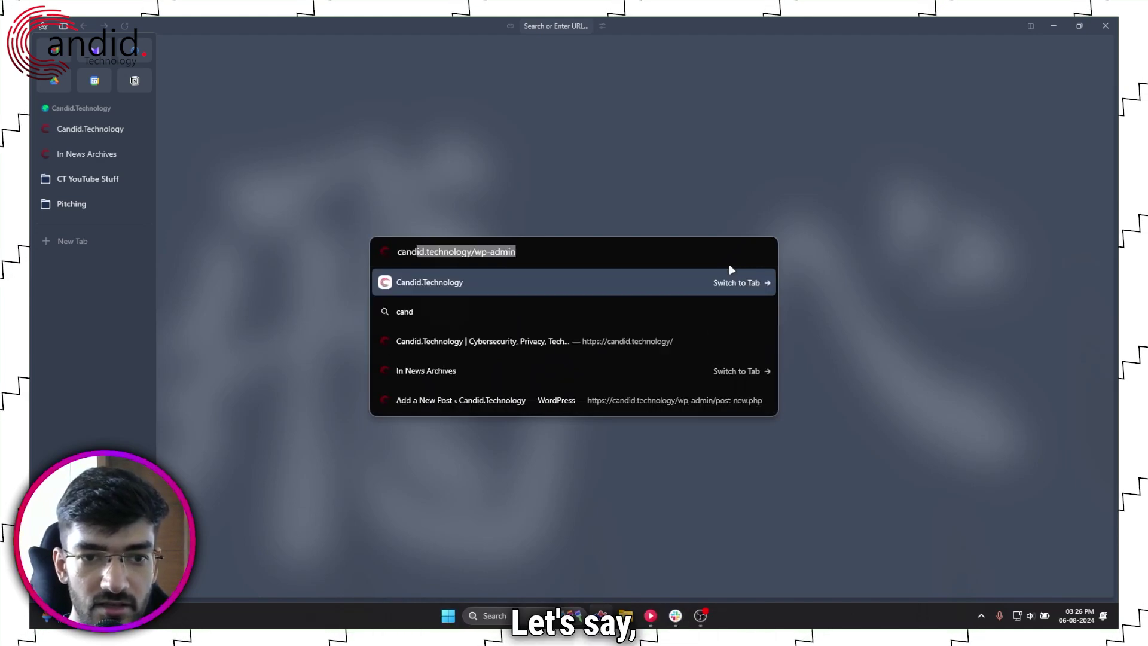
{"action": "key", "text": "Down"}
{"action": "key", "text": "Down"}
{"action": "key", "text": "Return"}
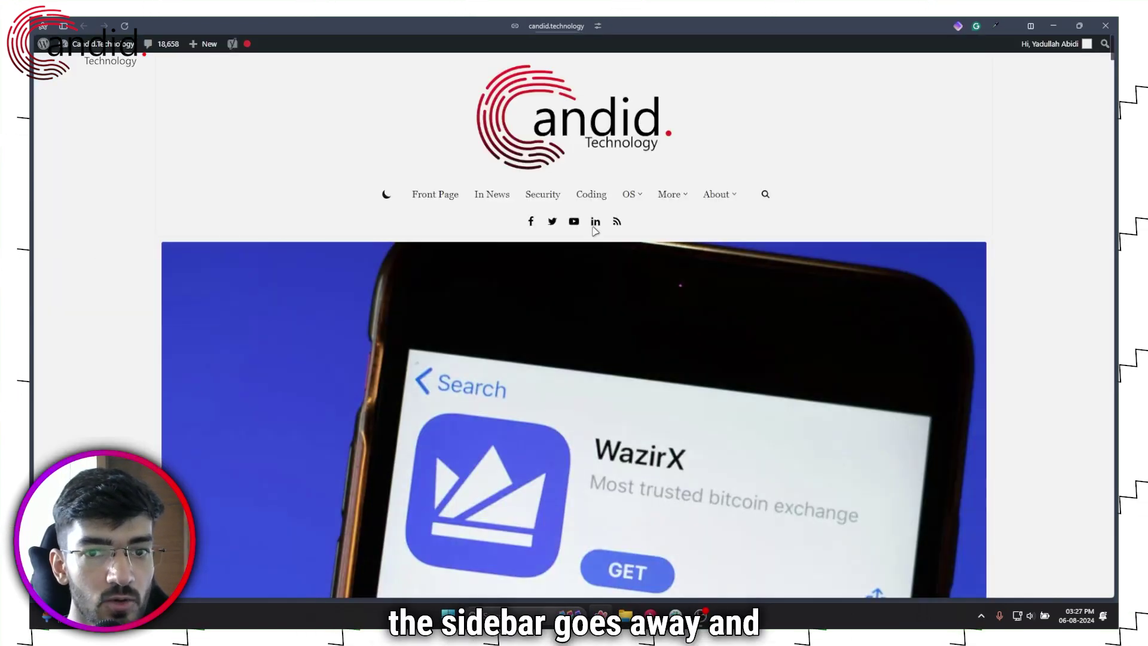
{"action": "scroll", "coordinate": [589, 301], "scroll_direction": "down", "scroll_amount": 9}
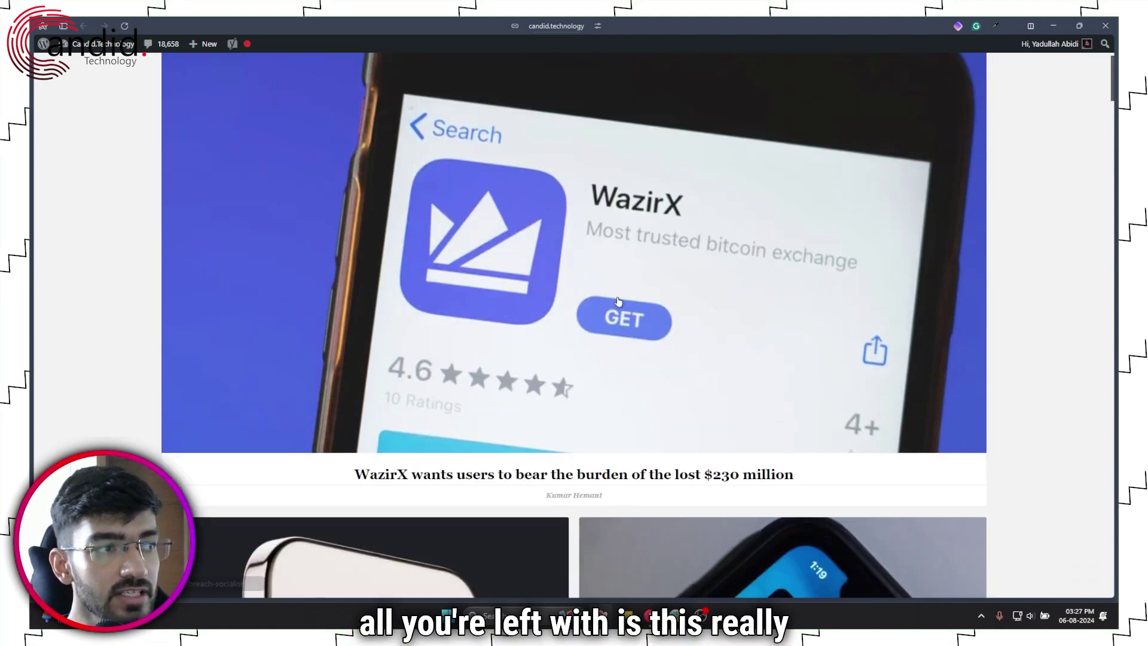
{"action": "scroll", "coordinate": [618, 302], "scroll_direction": "up", "scroll_amount": 10}
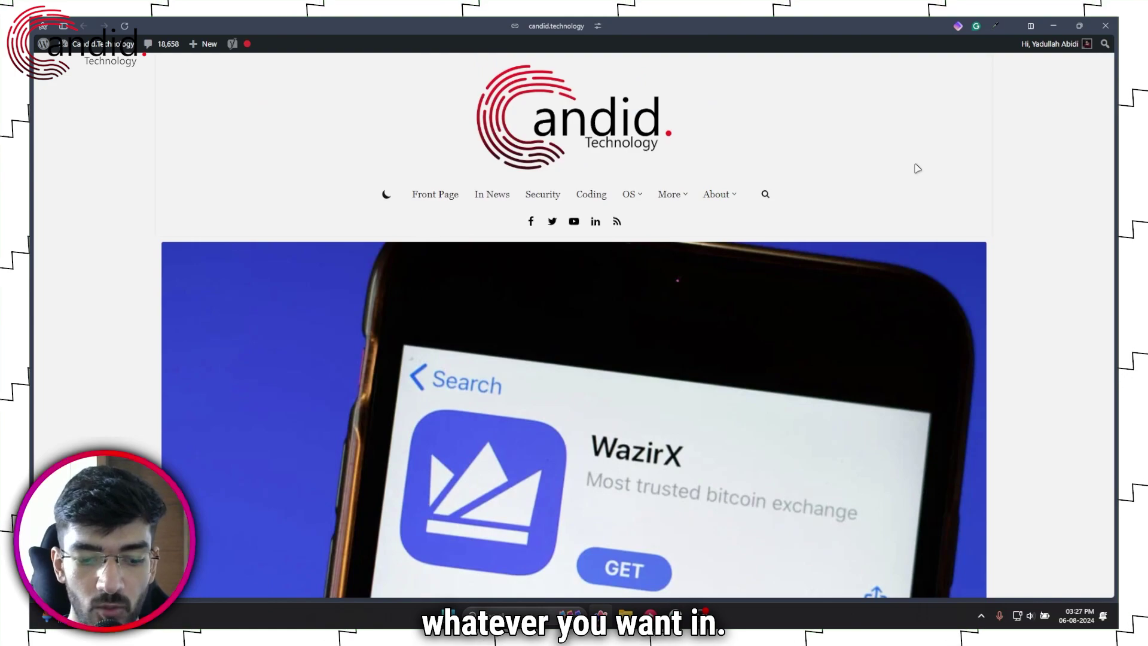
Cycle through the other spaces with the sidebar hidden and return to the open candid.technology page
{"action": "key", "text": "ctrl+alt+Right"}
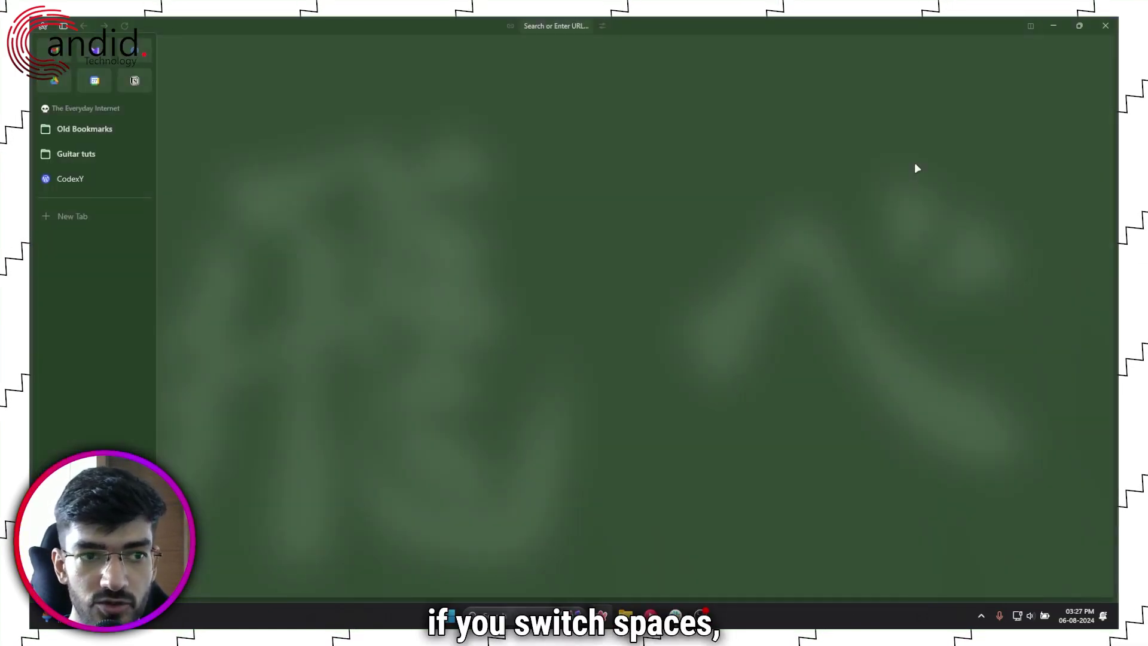
{"action": "key", "text": "ctrl+alt+Right"}
{"action": "key", "text": "ctrl+alt+Right"}
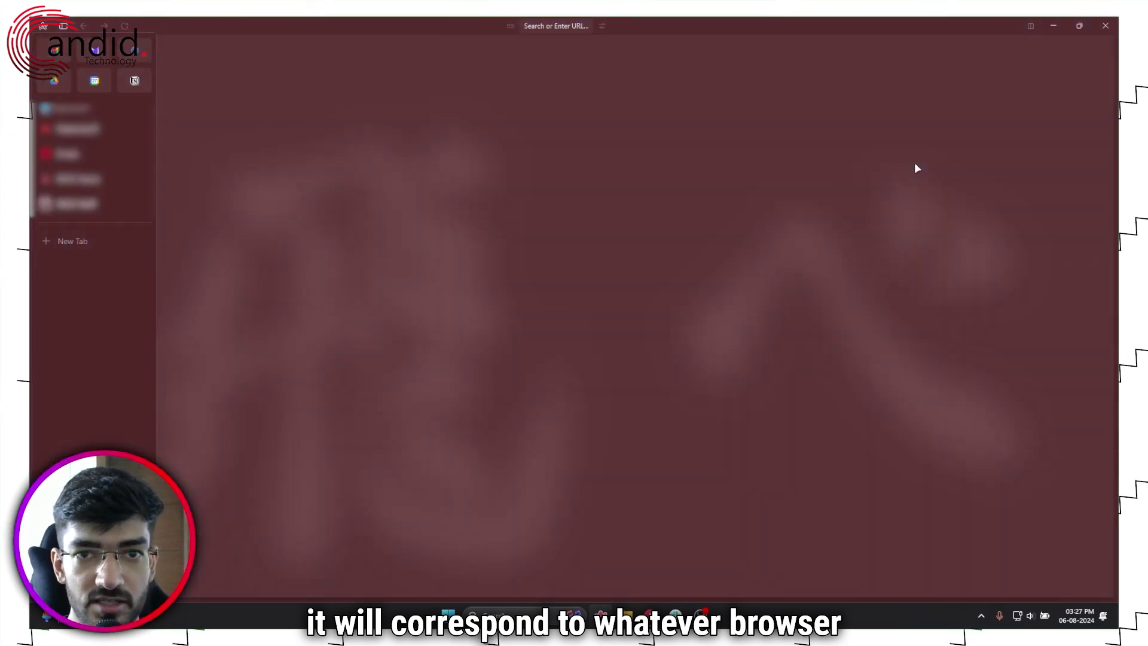
{"action": "key", "text": "ctrl+alt+Right"}
{"action": "key", "text": "ctrl+1"}
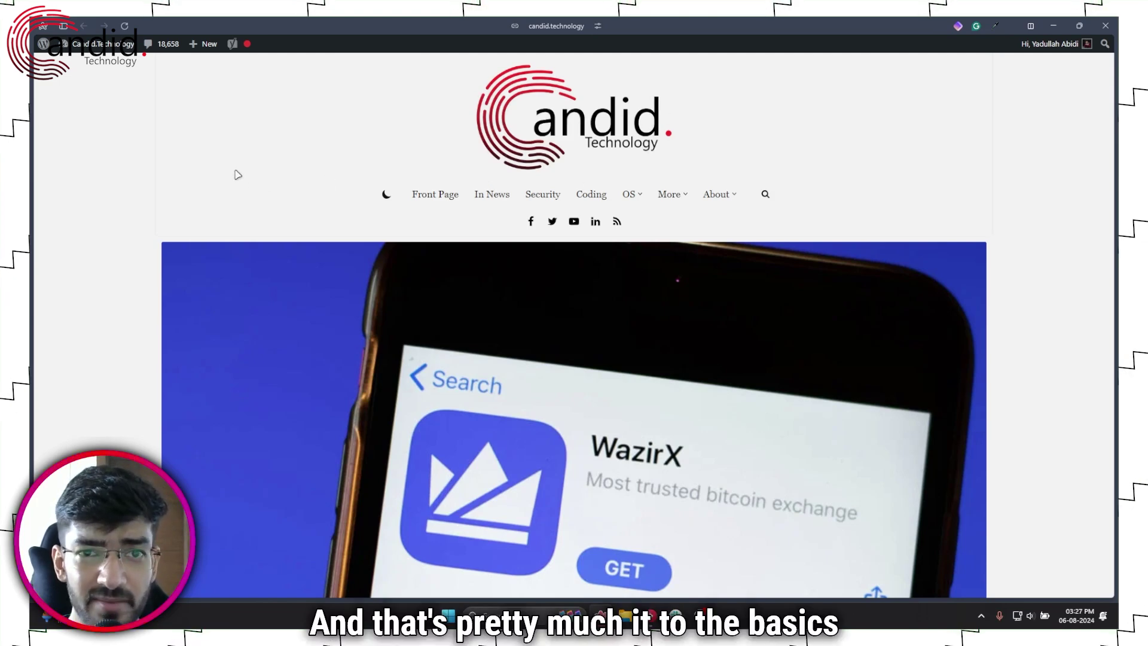
Show the sidebar and cycle through the spaces to compare their favourites and pinned sites
{"action": "key", "text": "ctrl+s"}
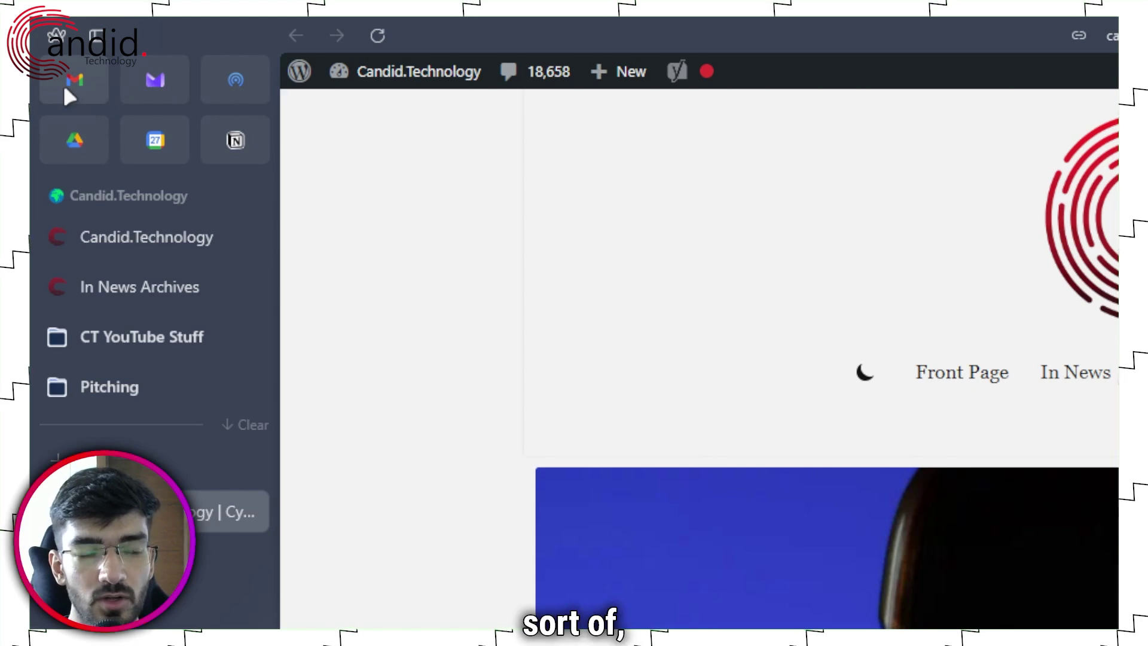
{"action": "mouse_move", "coordinate": [135, 150]}
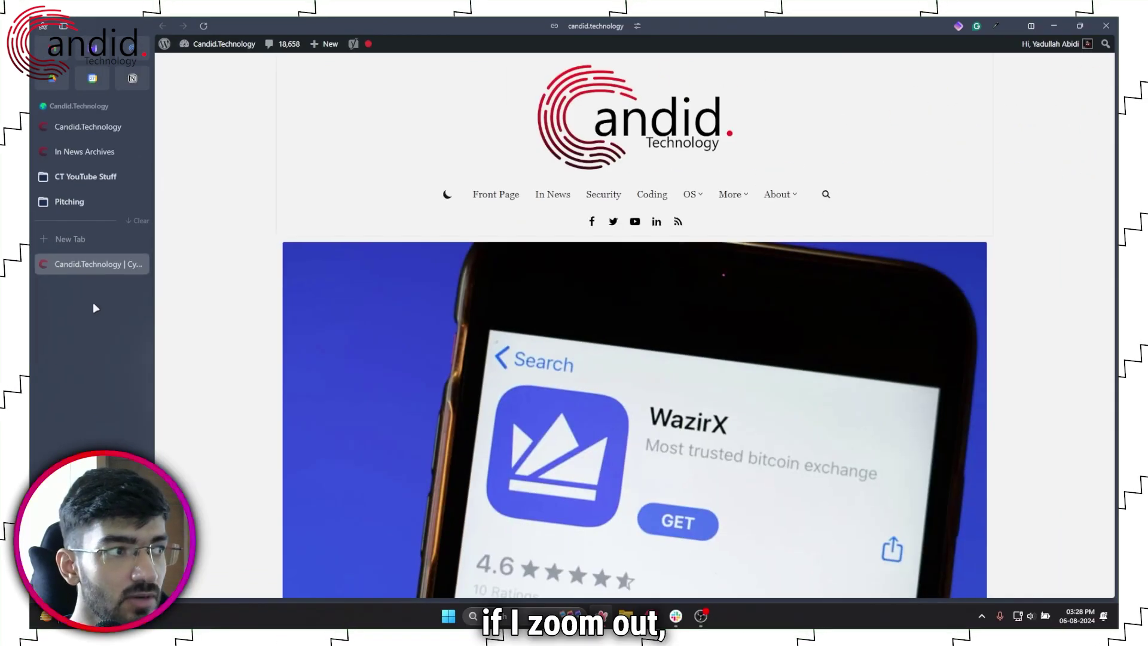
{"action": "scroll", "coordinate": [160, 331], "scroll_direction": "right", "scroll_amount": 3}
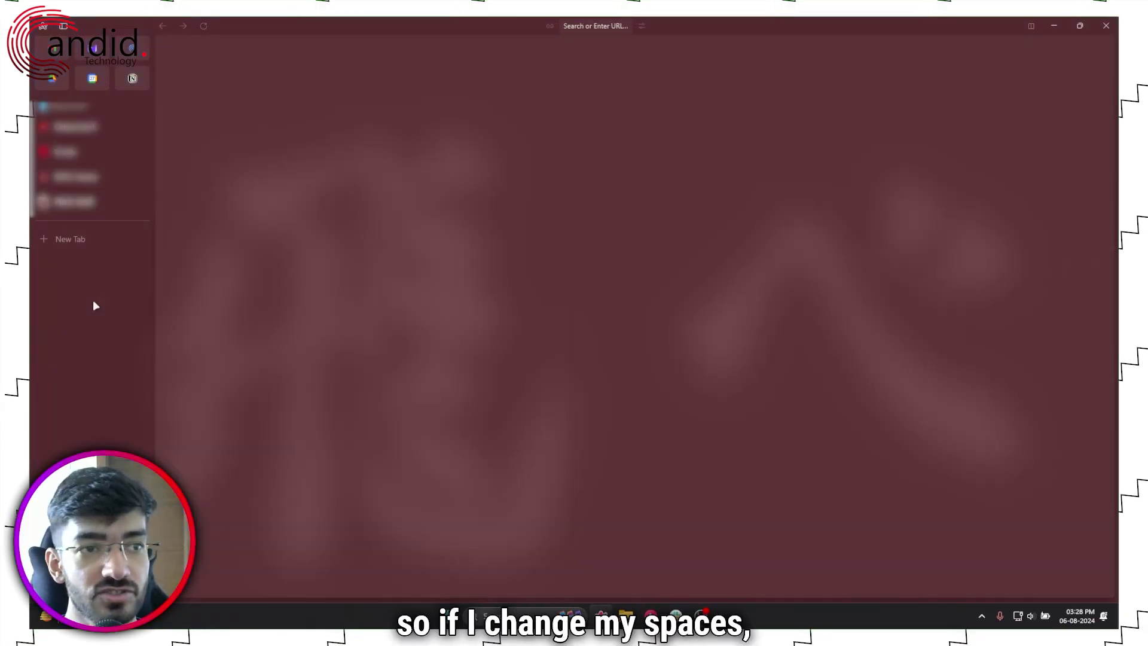
{"action": "scroll", "coordinate": [94, 302], "scroll_direction": "left", "scroll_amount": 3}
{"action": "scroll", "coordinate": [94, 301], "scroll_direction": "right", "scroll_amount": 3}
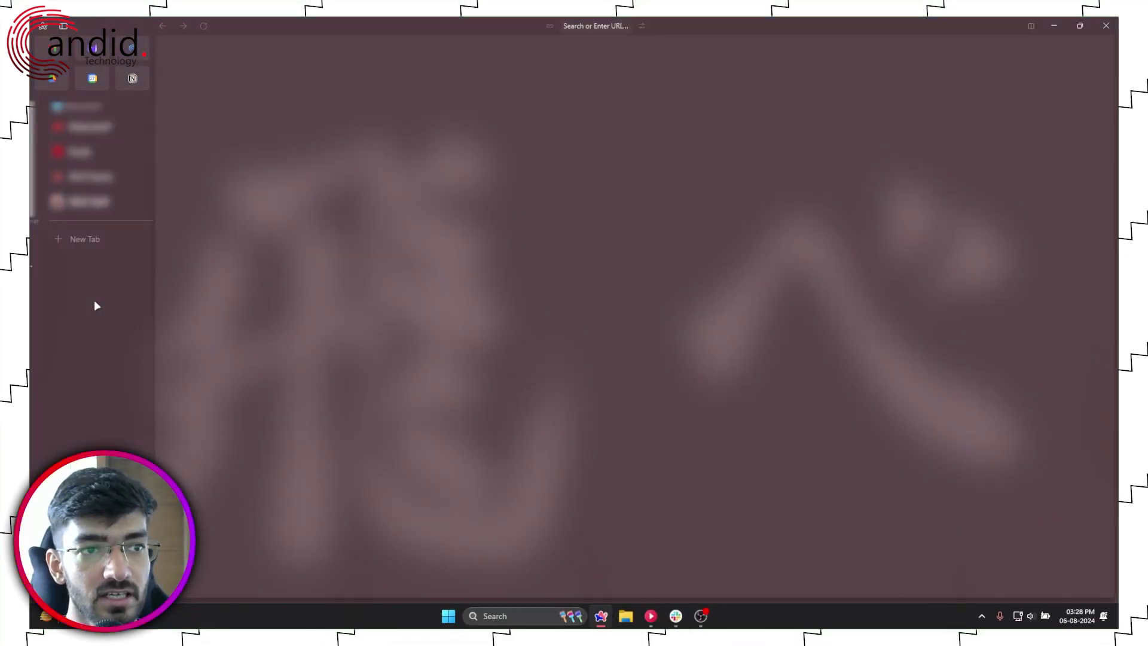
{"action": "scroll", "coordinate": [95, 302], "scroll_direction": "right", "scroll_amount": 3}
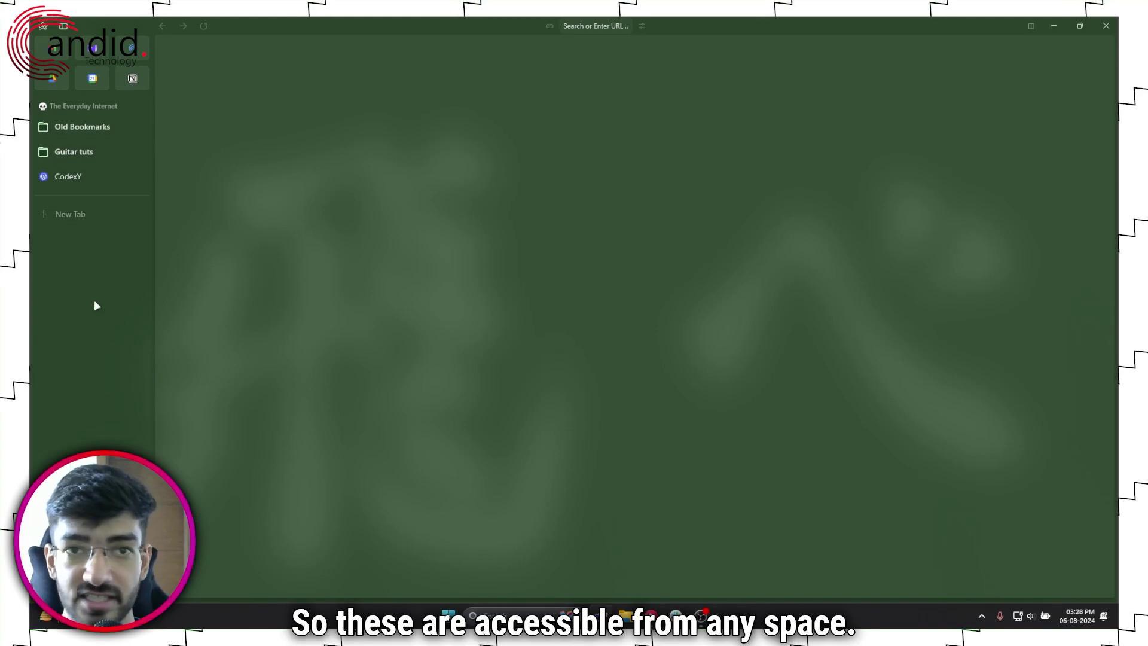
{"action": "scroll", "coordinate": [94, 300], "scroll_direction": "right", "scroll_amount": 3}
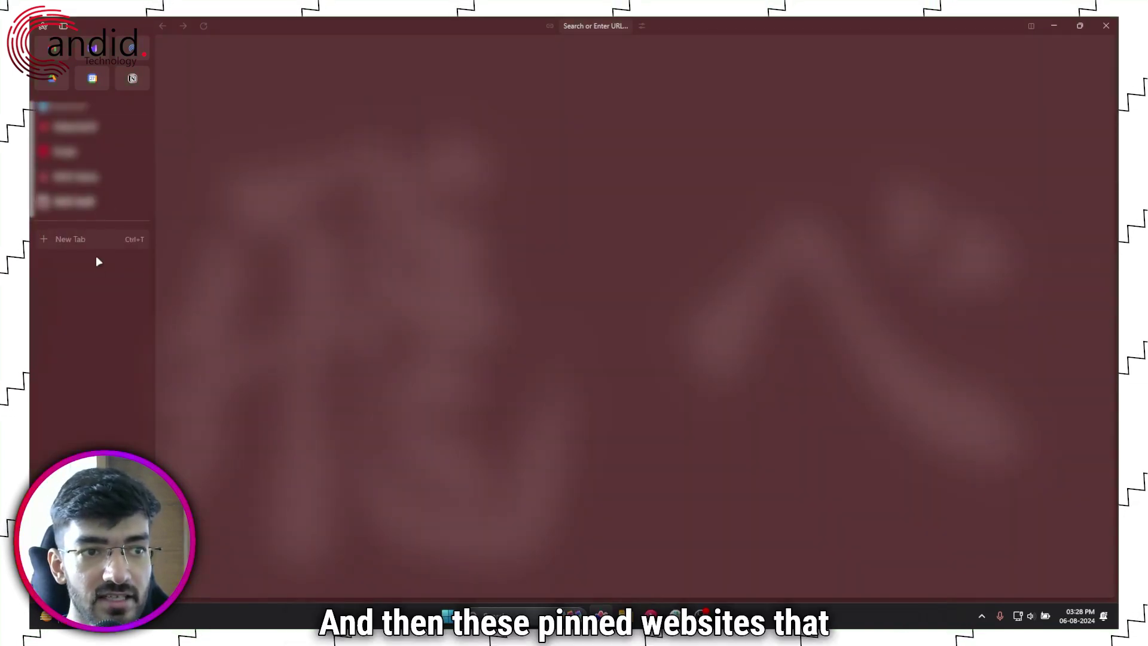
{"action": "scroll", "coordinate": [98, 248], "scroll_direction": "right", "scroll_amount": 3}
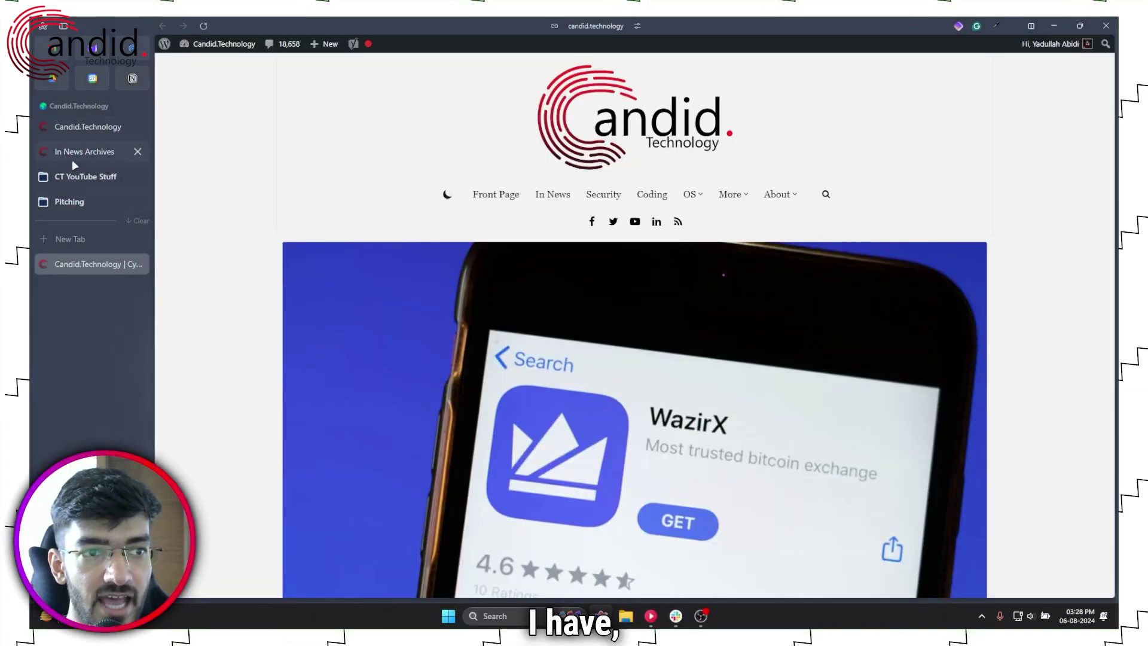
{"action": "scroll", "coordinate": [84, 179], "scroll_direction": "left", "scroll_amount": 6}
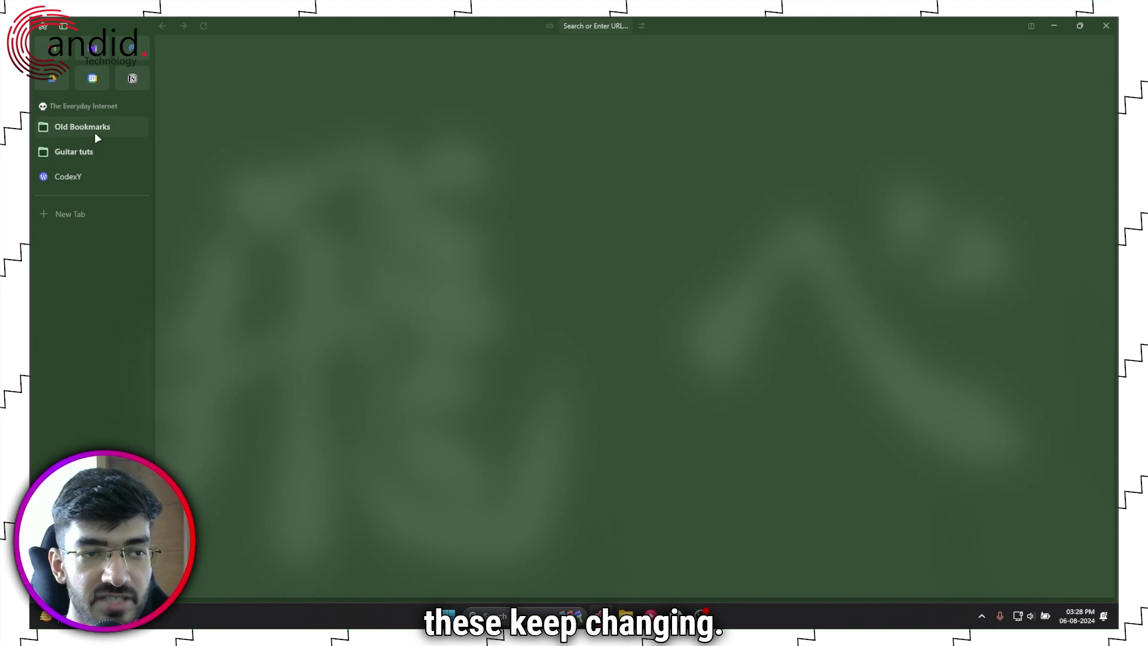
Expand and collapse the Old Bookmarks and Guitar tuts folders in The Everyday Internet space
{"action": "left_click", "coordinate": [94, 133]}
{"action": "left_click", "coordinate": [95, 132]}
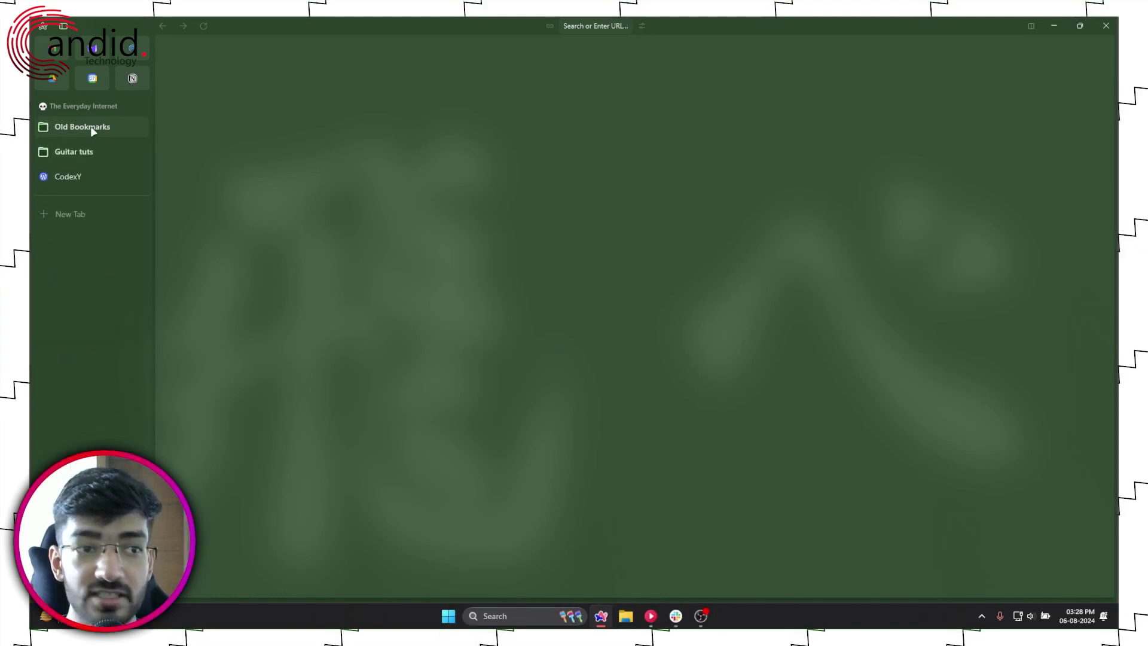
{"action": "left_click", "coordinate": [94, 131]}
{"action": "left_click", "coordinate": [94, 131]}
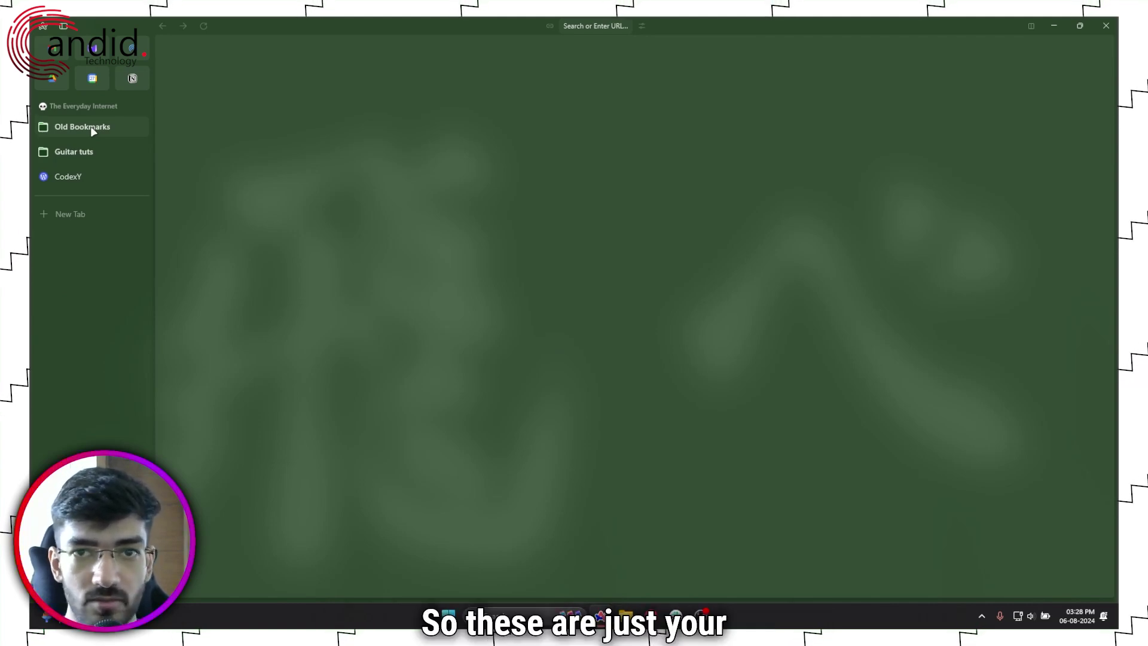
{"action": "left_click", "coordinate": [94, 131]}
{"action": "left_click", "coordinate": [93, 128]}
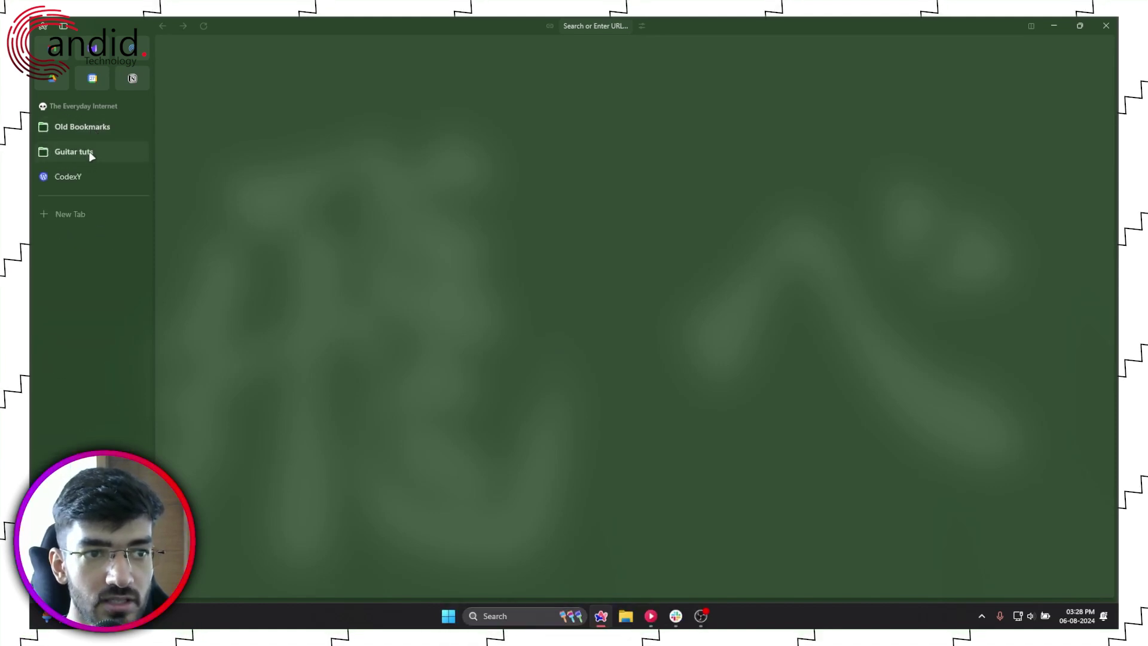
{"action": "left_click", "coordinate": [73, 152]}
{"action": "left_click", "coordinate": [74, 152]}
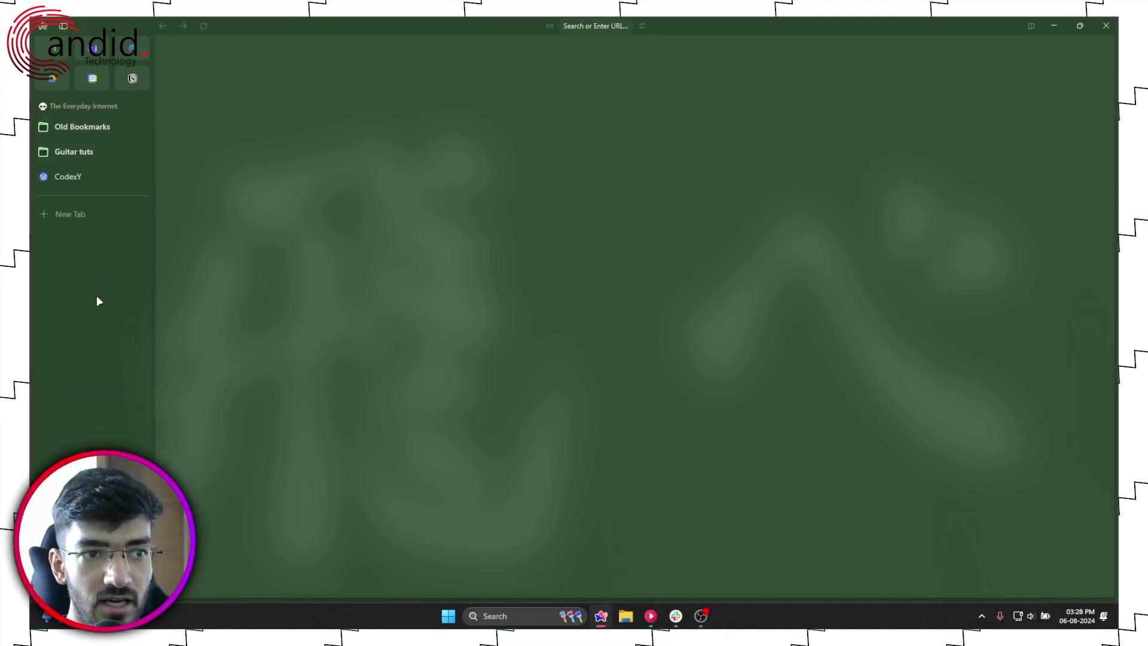
Return to the Candid.Technology space and hide the sidebar
{"action": "scroll", "coordinate": [84, 251], "scroll_direction": "right", "scroll_amount": 2}
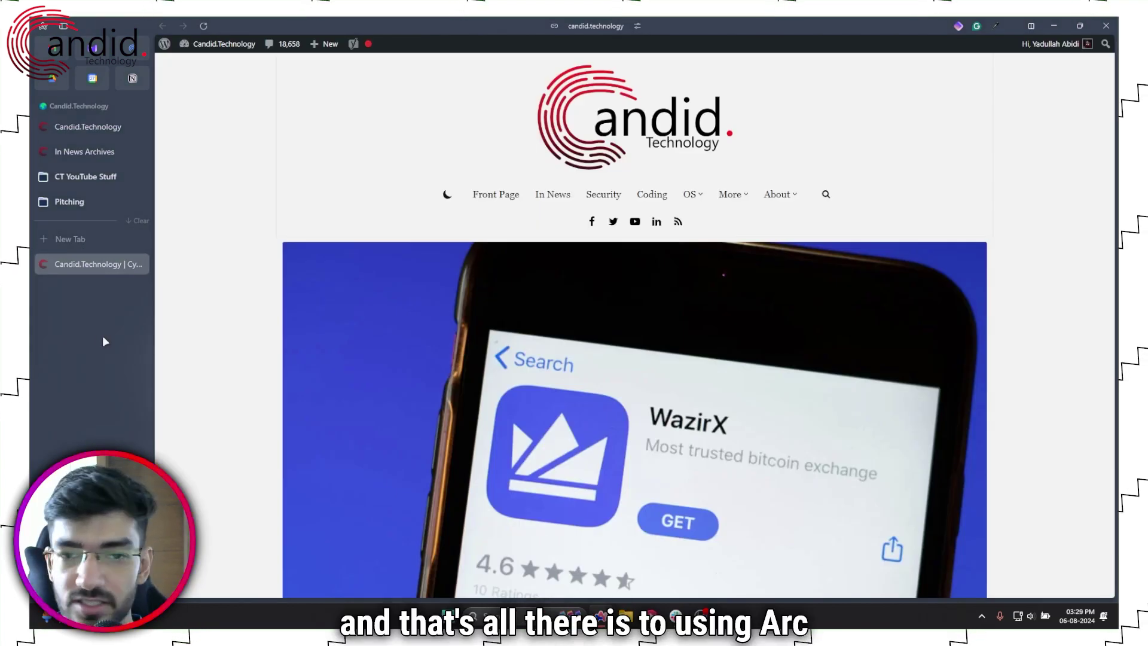
{"action": "key", "text": "ctrl+s"}
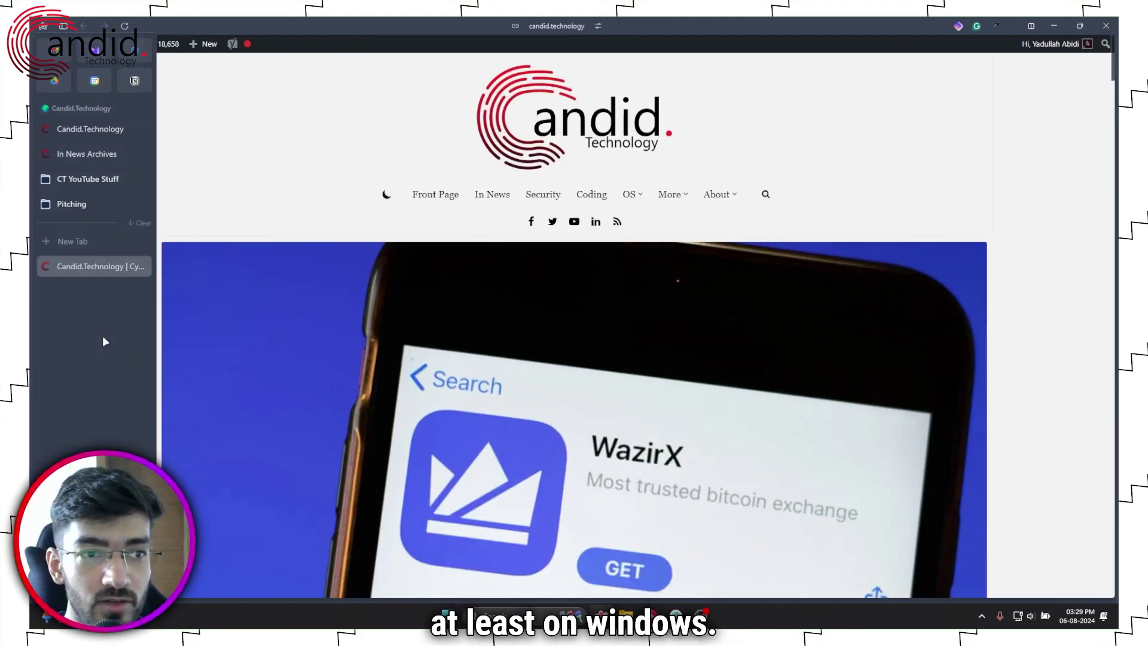
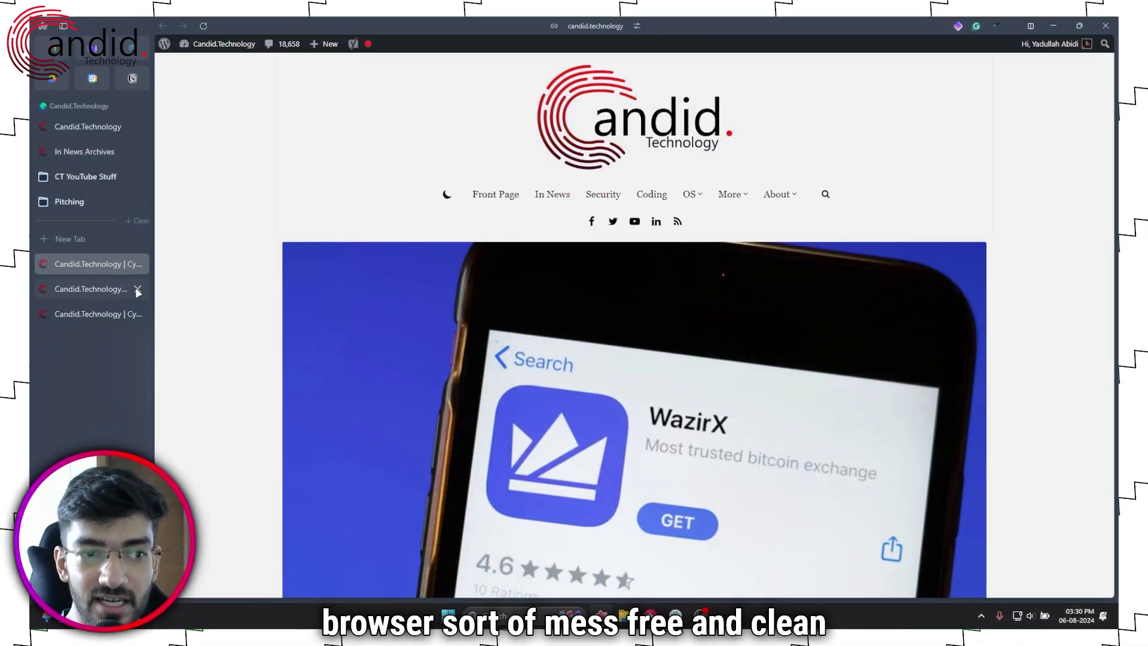
Close the duplicate Candid.Technology tabs in the sidebar, keeping only the one being viewed
{"action": "left_click", "coordinate": [137, 289]}
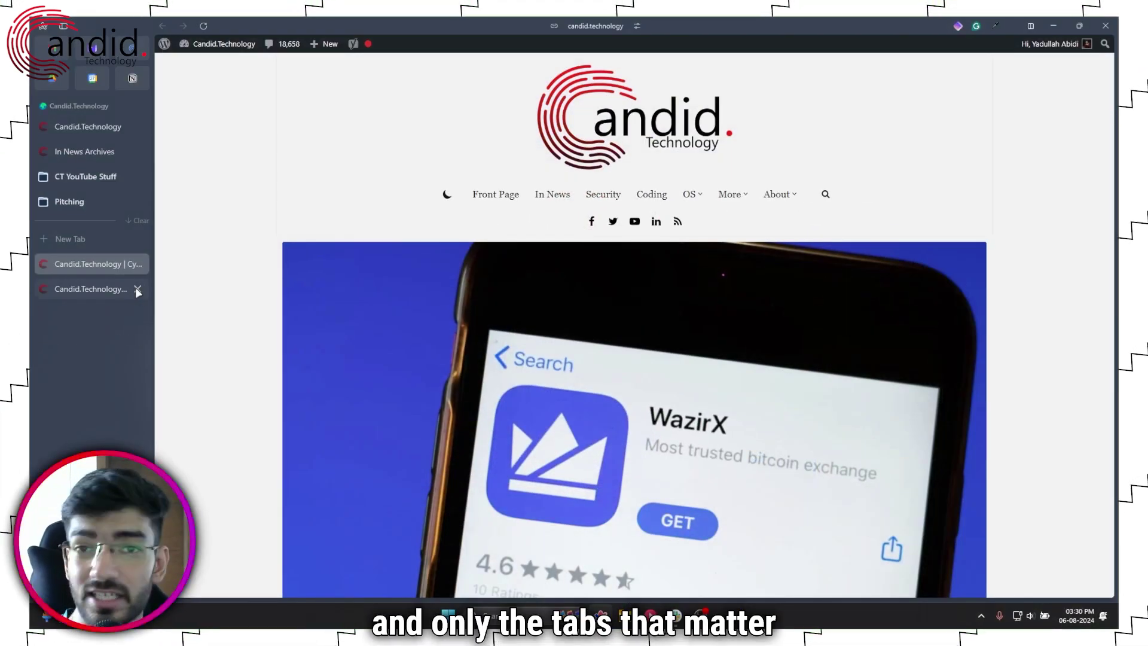
{"action": "left_click", "coordinate": [136, 290]}
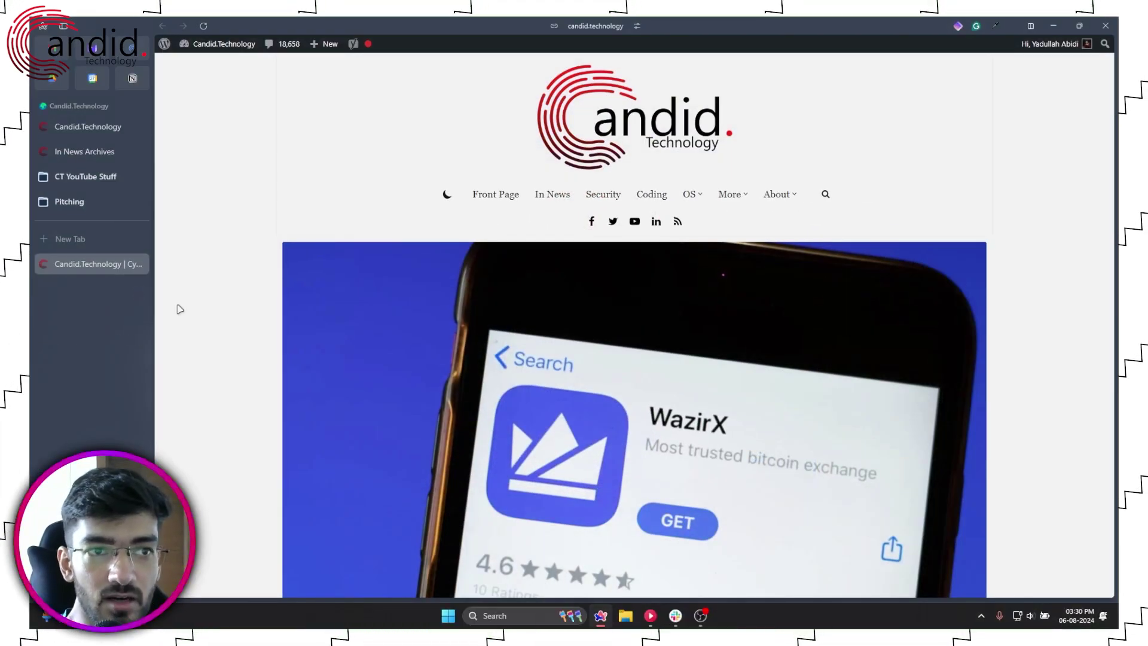
Expand and collapse the Pitching and CT YouTube Stuff folders in the Candid.Technology space
{"action": "left_click", "coordinate": [100, 202]}
{"action": "left_click", "coordinate": [100, 201]}
{"action": "left_click", "coordinate": [101, 178]}
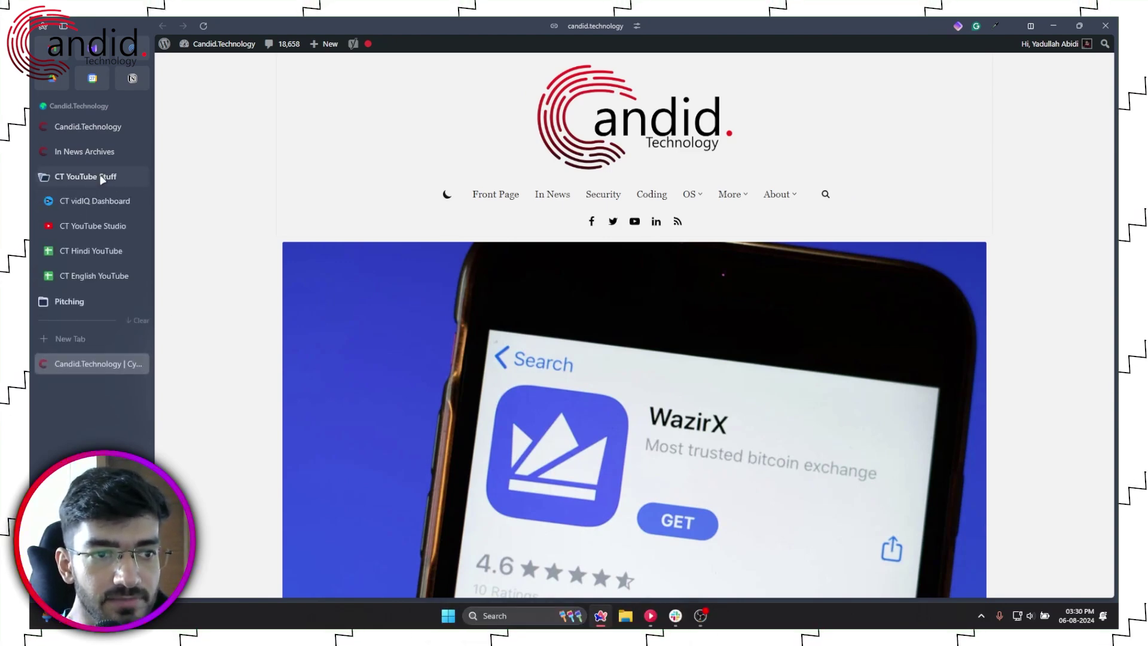
{"action": "left_click", "coordinate": [100, 176]}
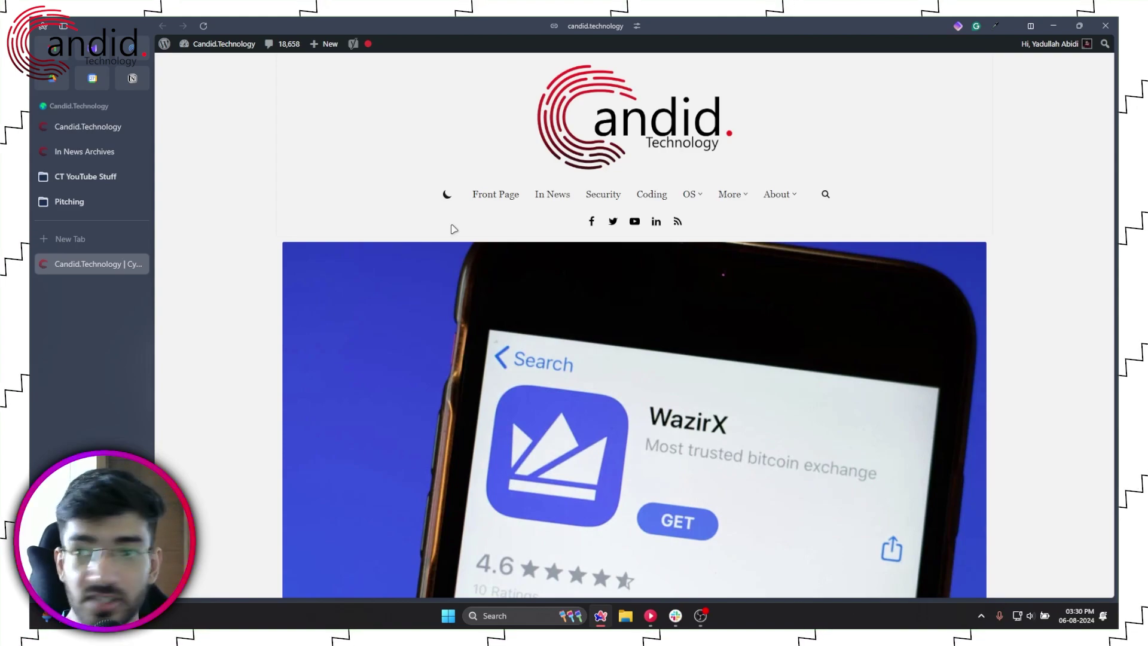
Add a right split beside the candid.technology page and open The Browser Company's YouTube channel in it
{"action": "scroll", "coordinate": [436, 239], "scroll_direction": "down", "scroll_amount": 3}
{"action": "scroll", "coordinate": [455, 251], "scroll_direction": "up", "scroll_amount": 3}
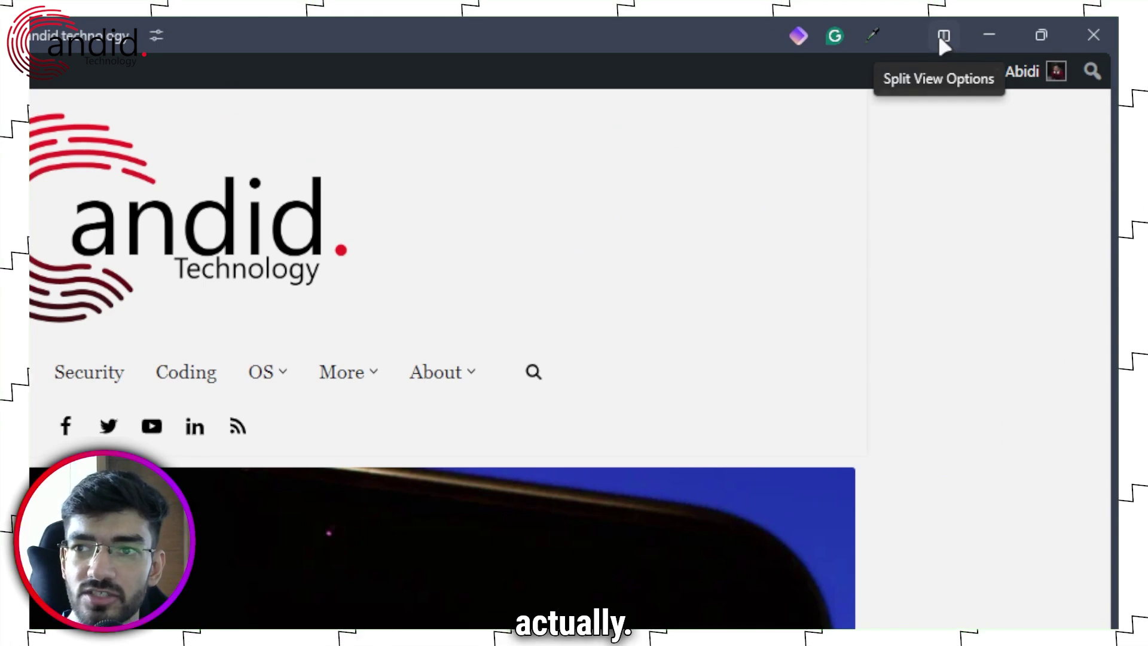
{"action": "left_click", "coordinate": [941, 38]}
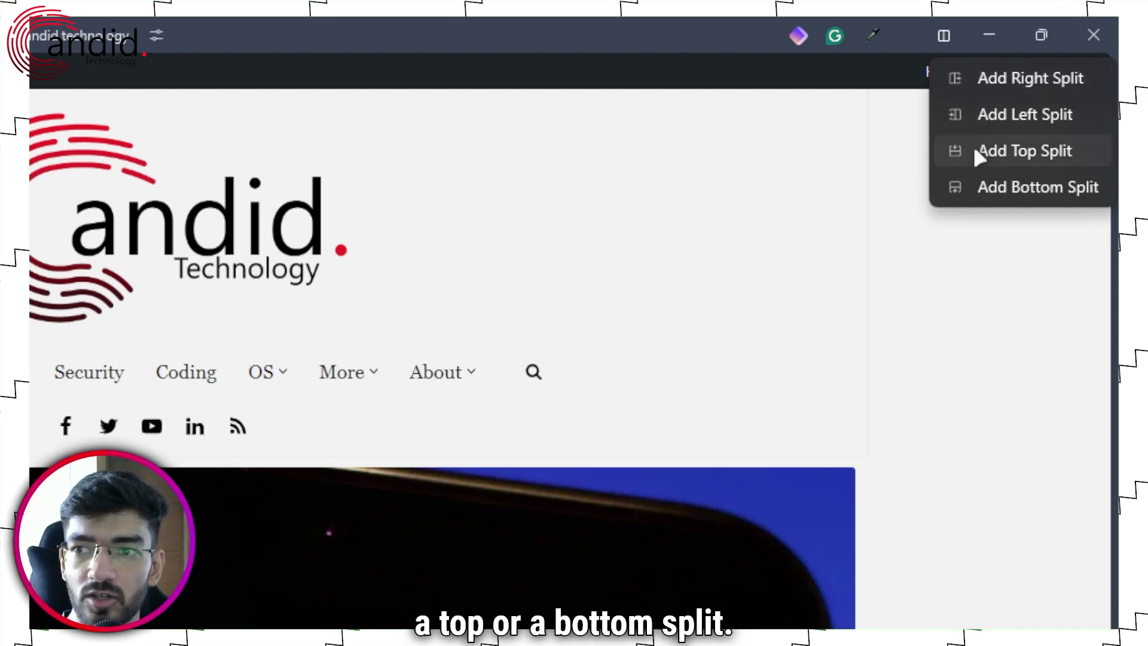
{"action": "left_click", "coordinate": [971, 87]}
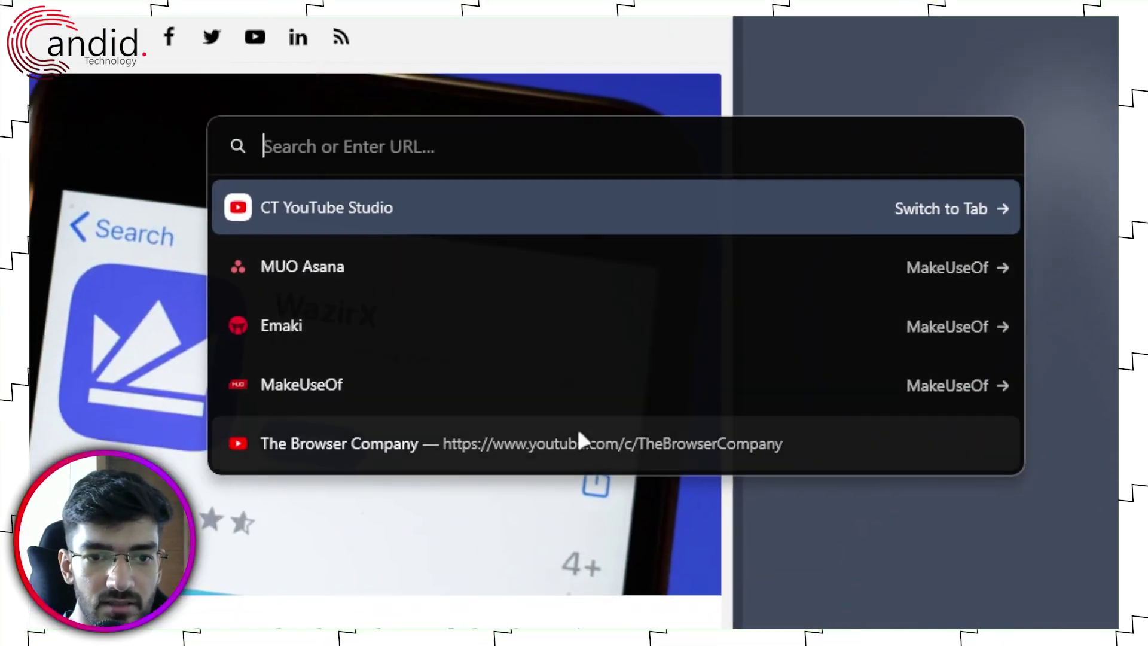
{"action": "left_click", "coordinate": [579, 436]}
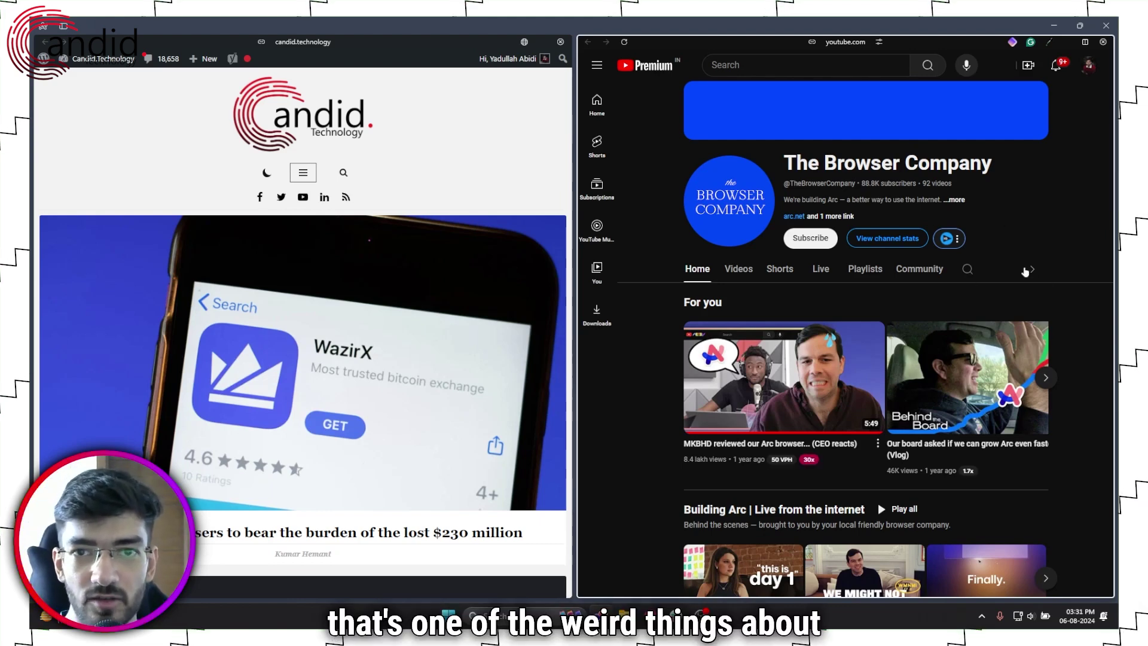
Move the divider between the split panes to make the candid.technology pane slightly wider than the YouTube pane
{"action": "scroll", "coordinate": [1026, 273], "scroll_direction": "down", "scroll_amount": 3}
{"action": "scroll", "coordinate": [1025, 272], "scroll_direction": "up", "scroll_amount": 3}
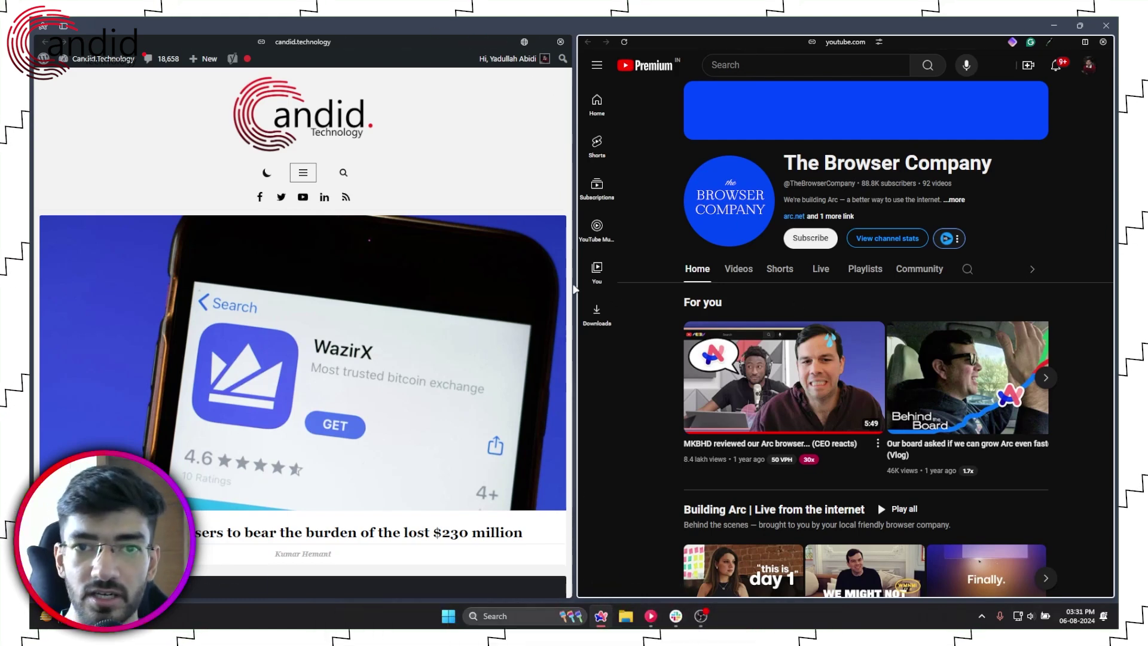
{"action": "mouse_move", "coordinate": [572, 317]}
{"action": "left_mouse_down"}
{"action": "mouse_move", "coordinate": [637, 309]}
{"action": "mouse_move", "coordinate": [538, 313]}
{"action": "mouse_move", "coordinate": [600, 305]}
{"action": "mouse_move", "coordinate": [589, 306]}
{"action": "left_mouse_up"}
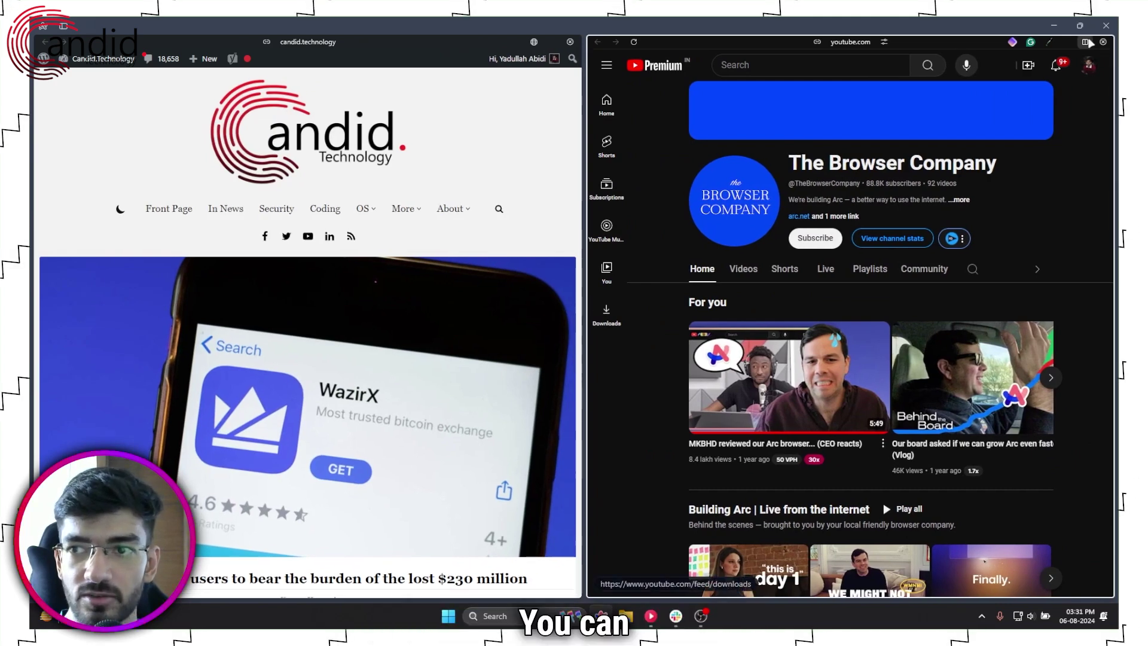